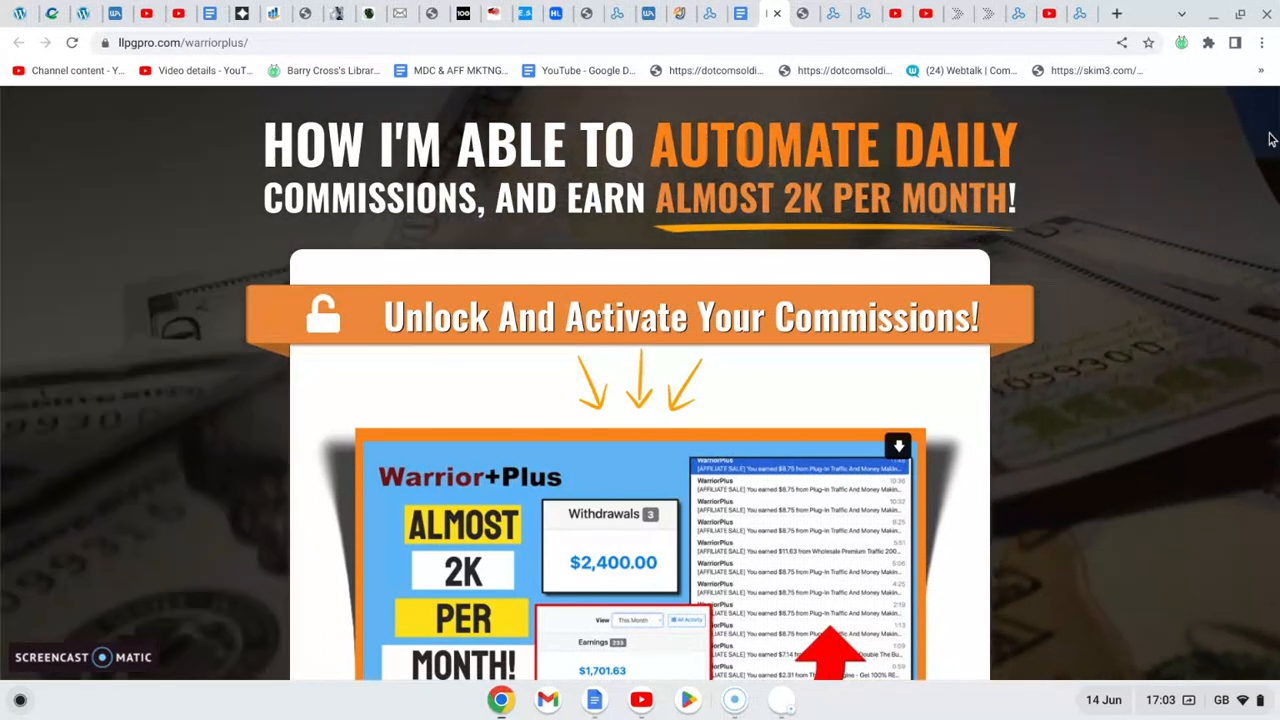
- Look through the WarriorPlus landing page, including its headline, video and the offer buttons for the promoted products
scroll(1275, 135, down, 2)
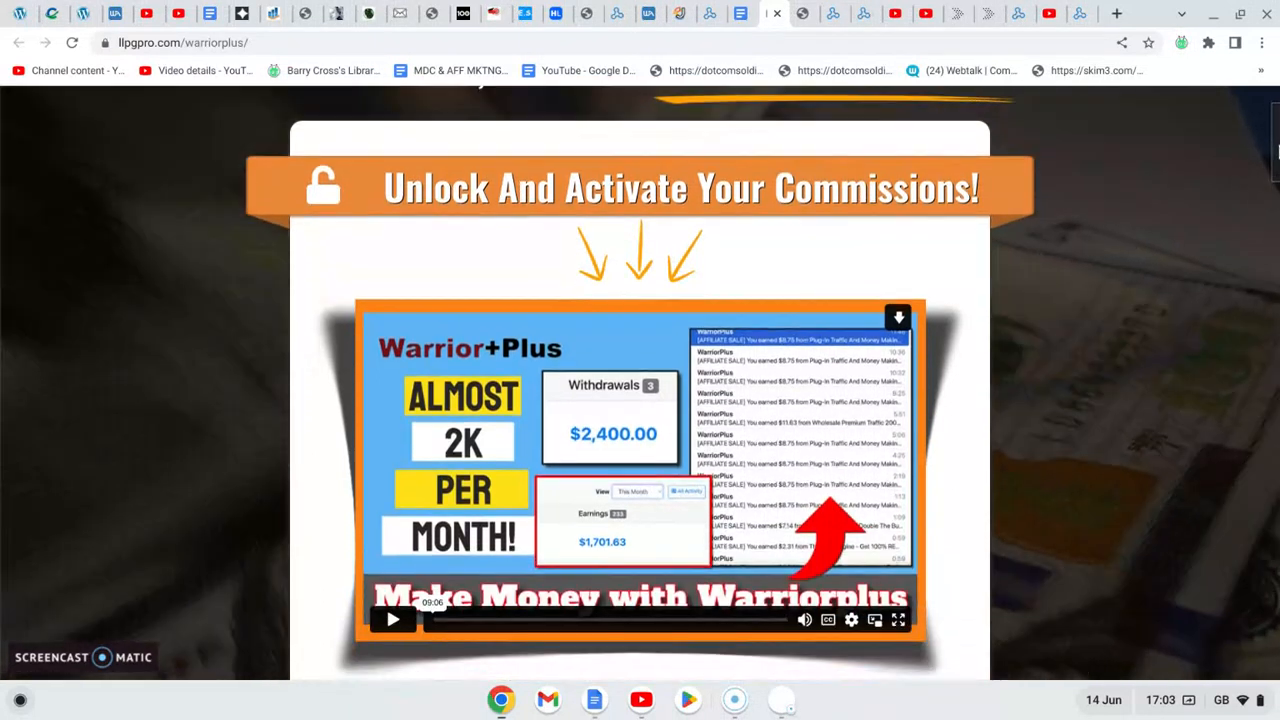
scroll(1276, 150, down, 1)
scroll(1276, 155, down, 1)
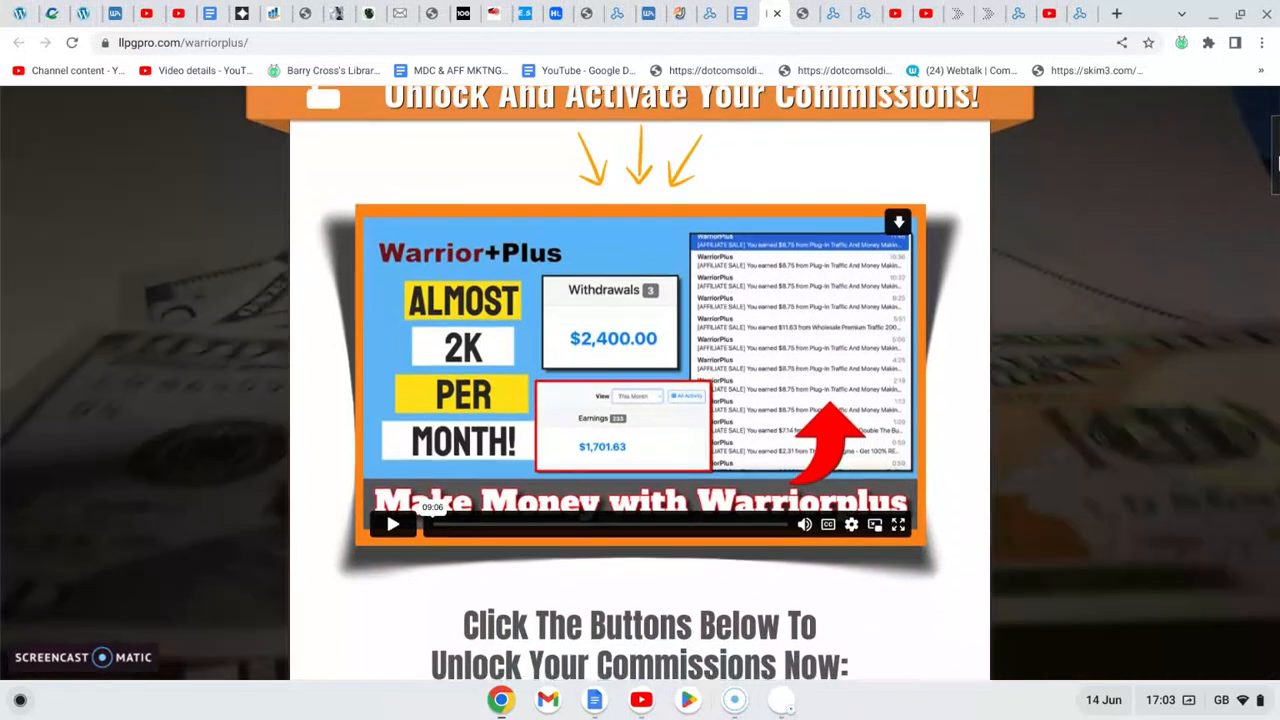
scroll(1276, 160, down, 1)
scroll(1276, 165, down, 1)
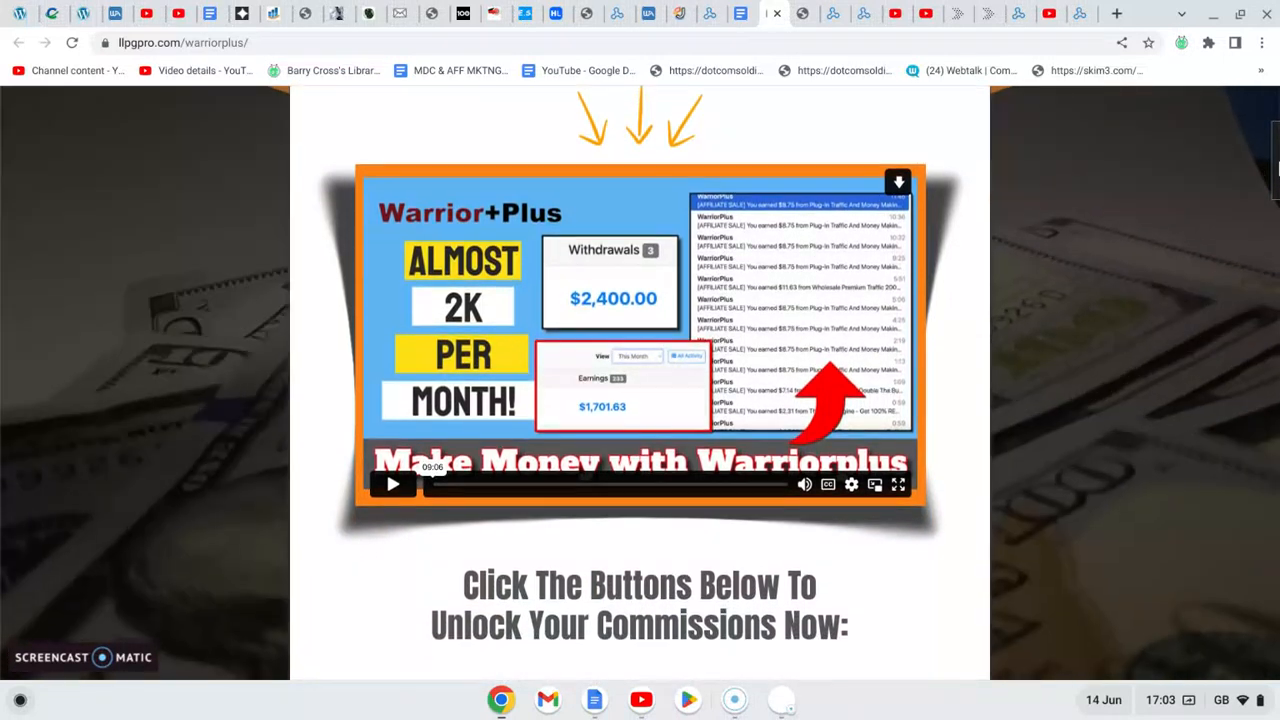
scroll(1276, 165, down, 6)
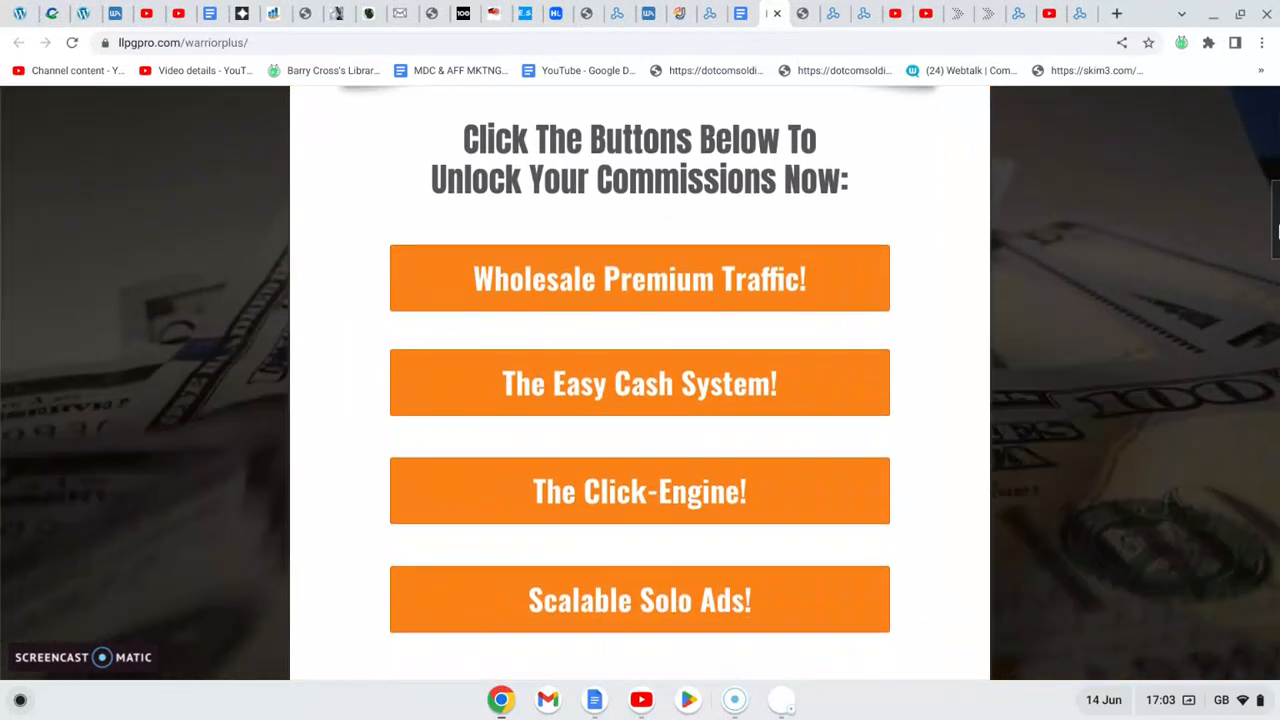
scroll(1262, 240, up, 1)
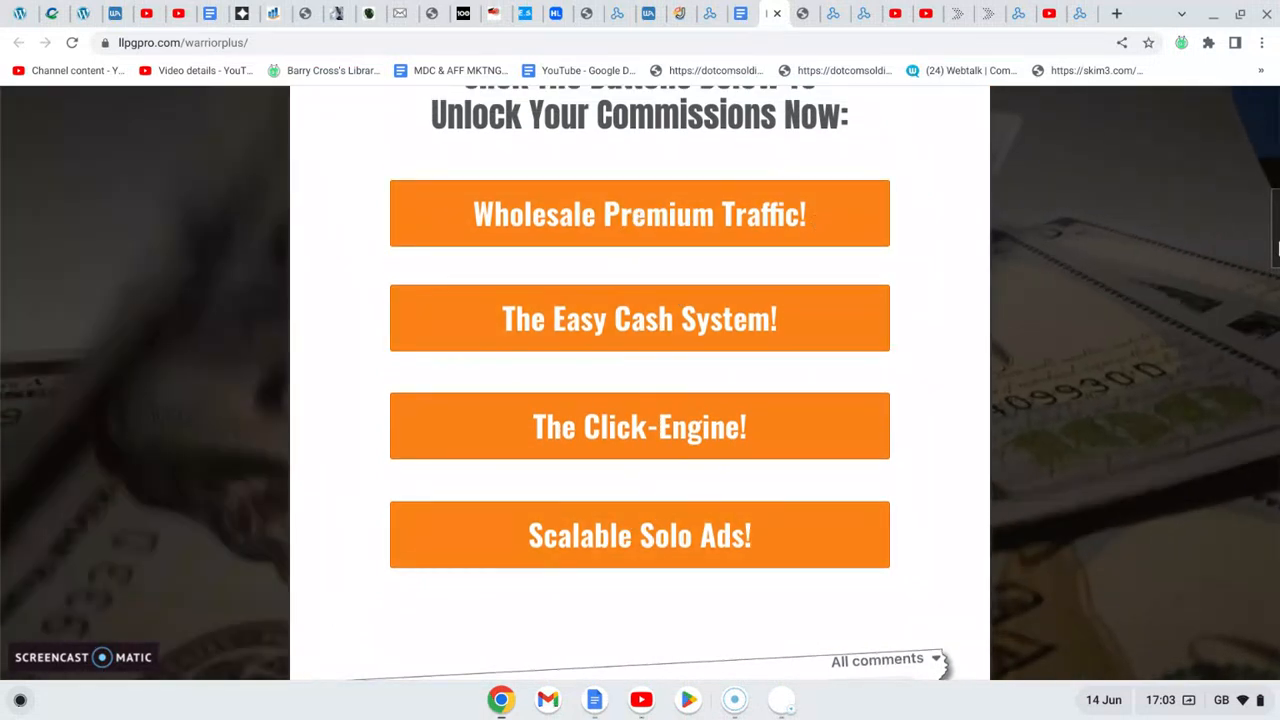
drag(1277, 250, 1277, 118)
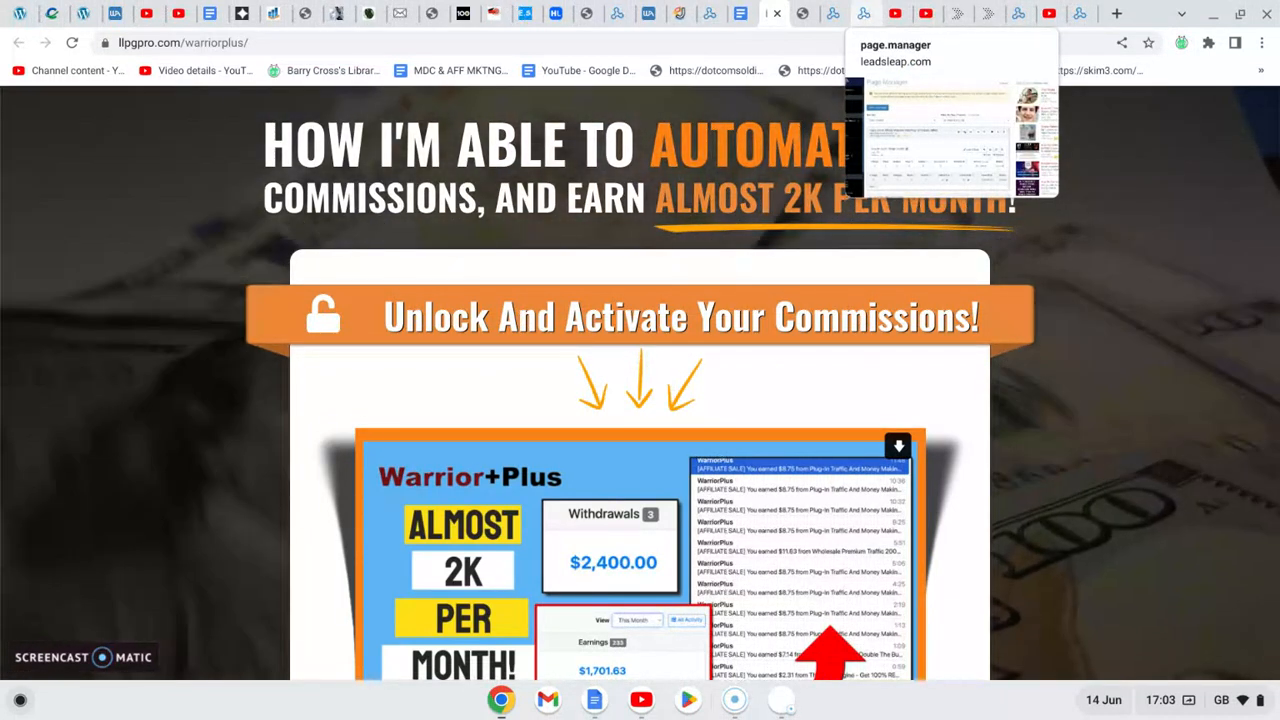
- Switch to the LeadsLeap Page Manager and add a new page named WarriorPlus
click(860, 16)
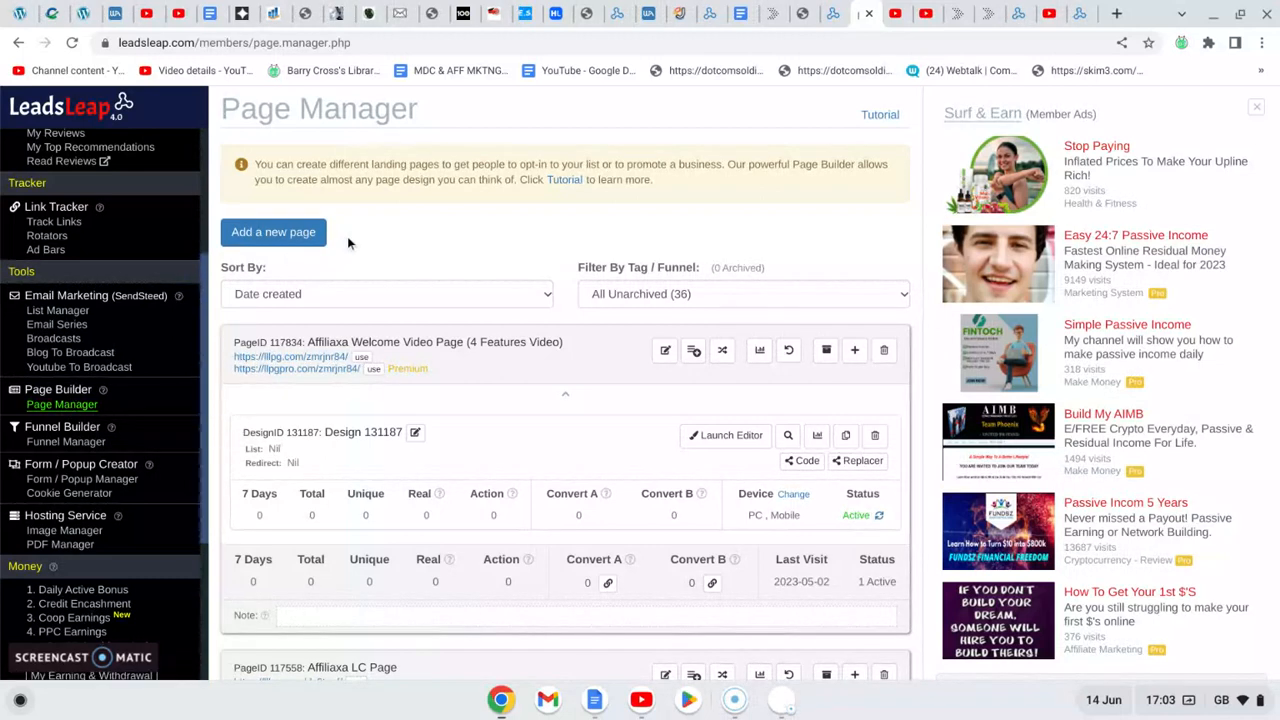
click(270, 234)
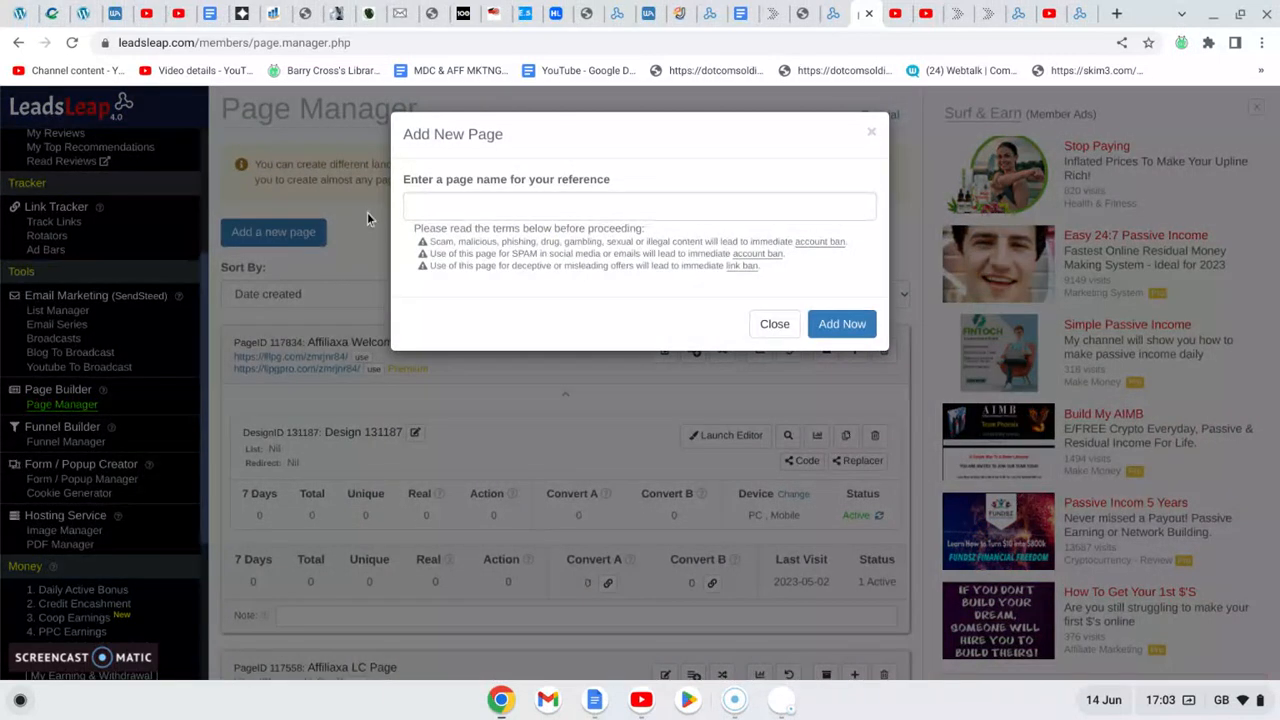
click(432, 204)
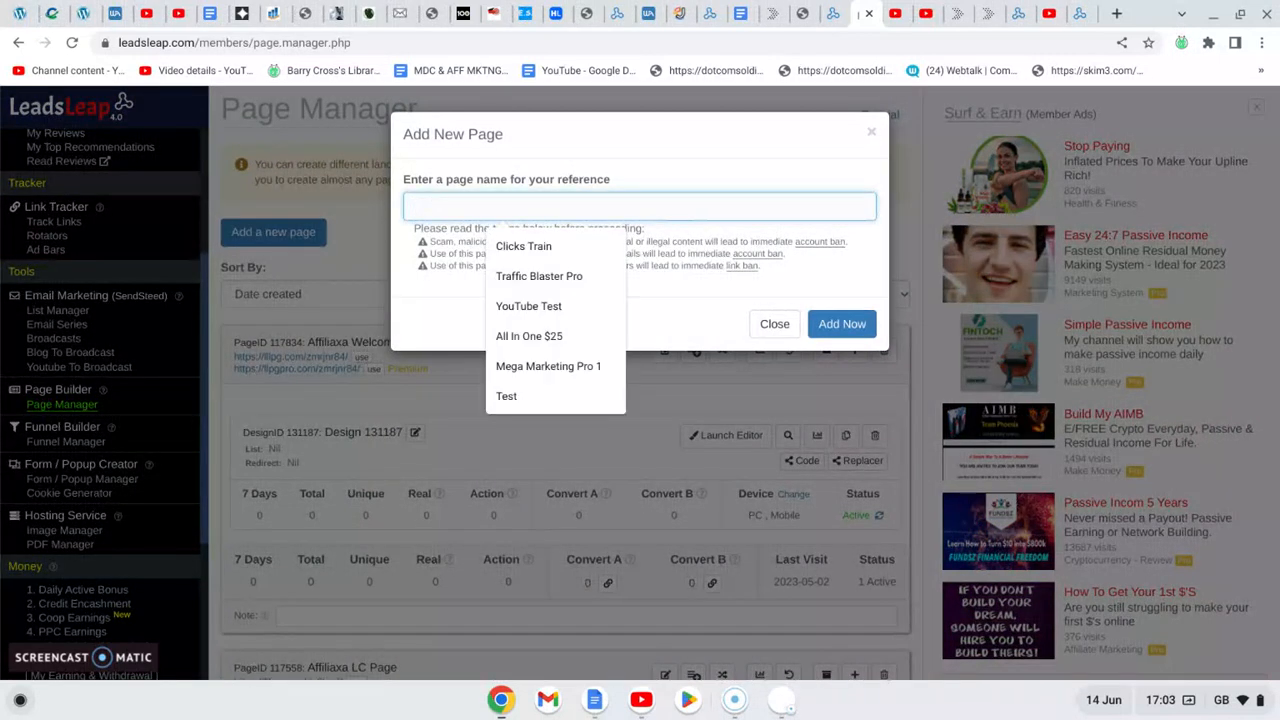
text(Warrio)
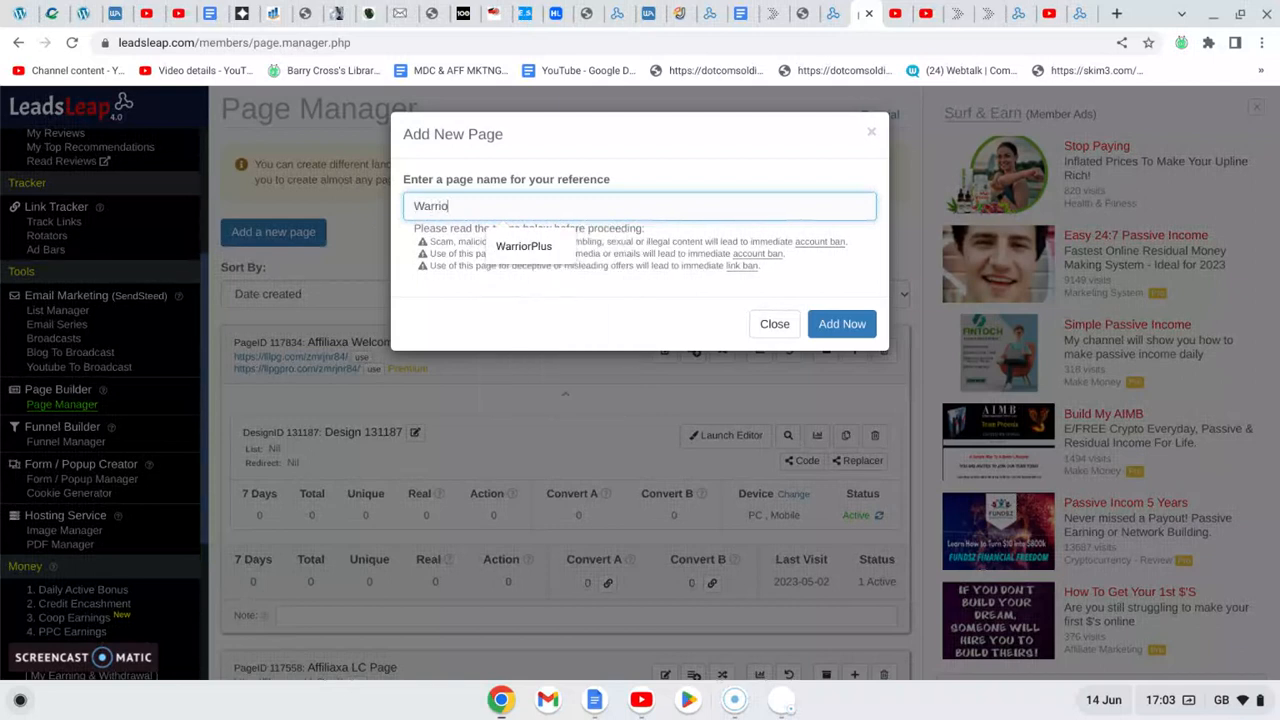
text(rPlus)
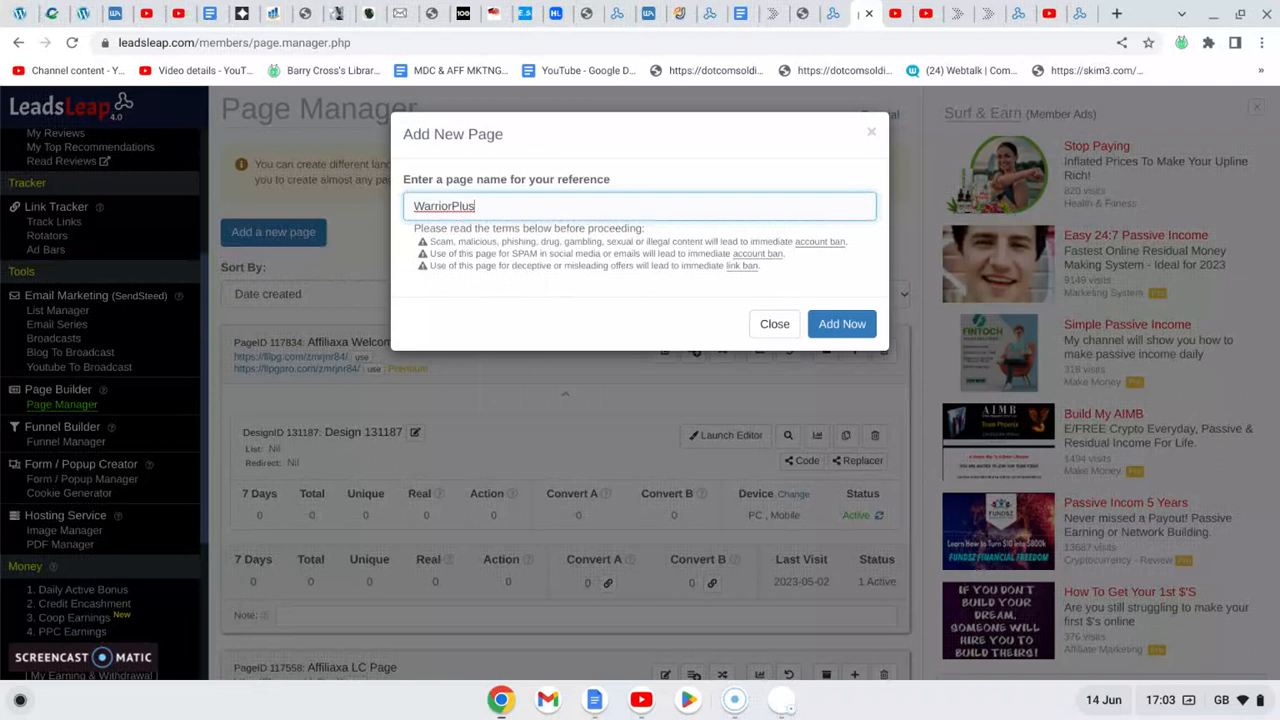
click(822, 325)
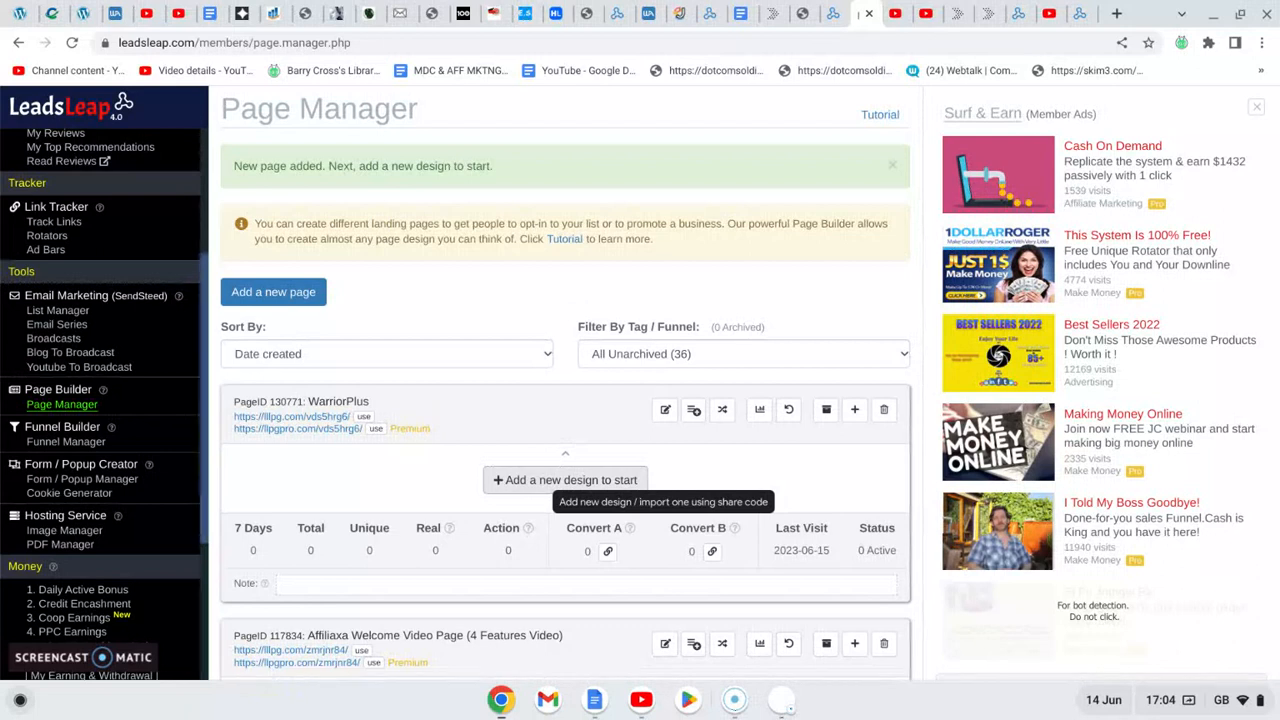
- Start a new design for the WarriorPlus page and copy the landing page share code from the llpgpro.com/warriorplus page
click(550, 484)
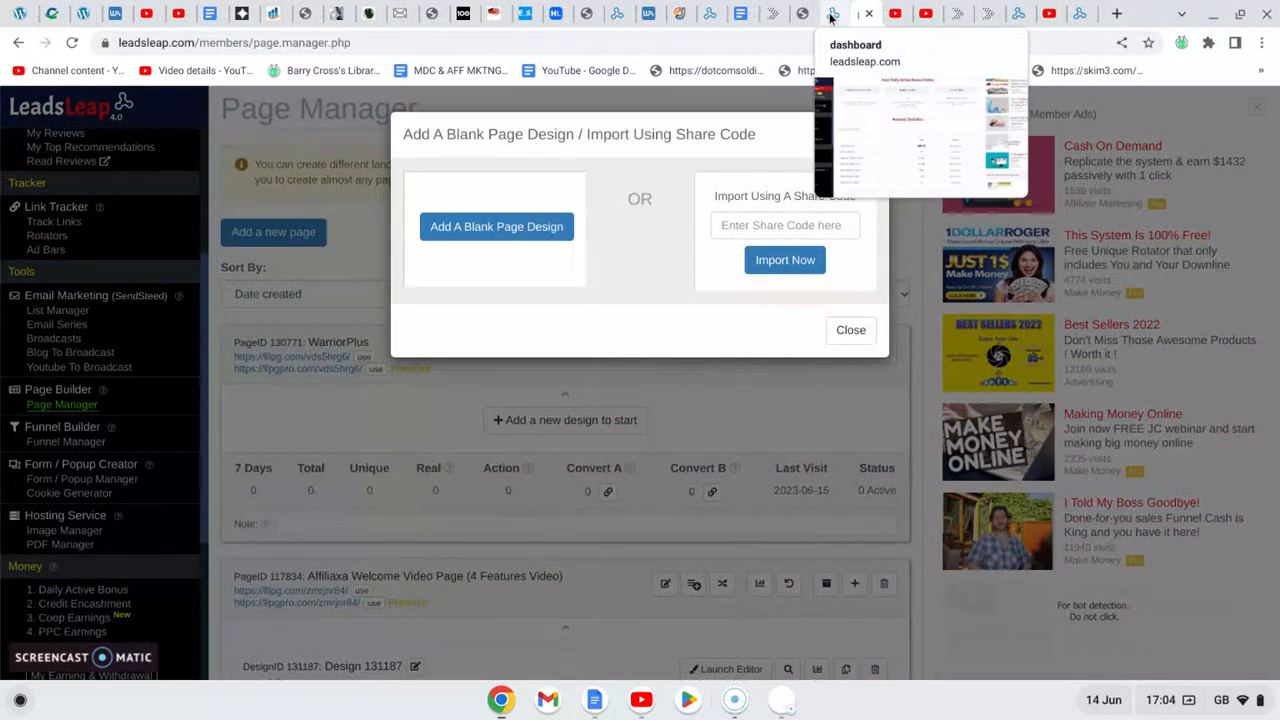
click(769, 15)
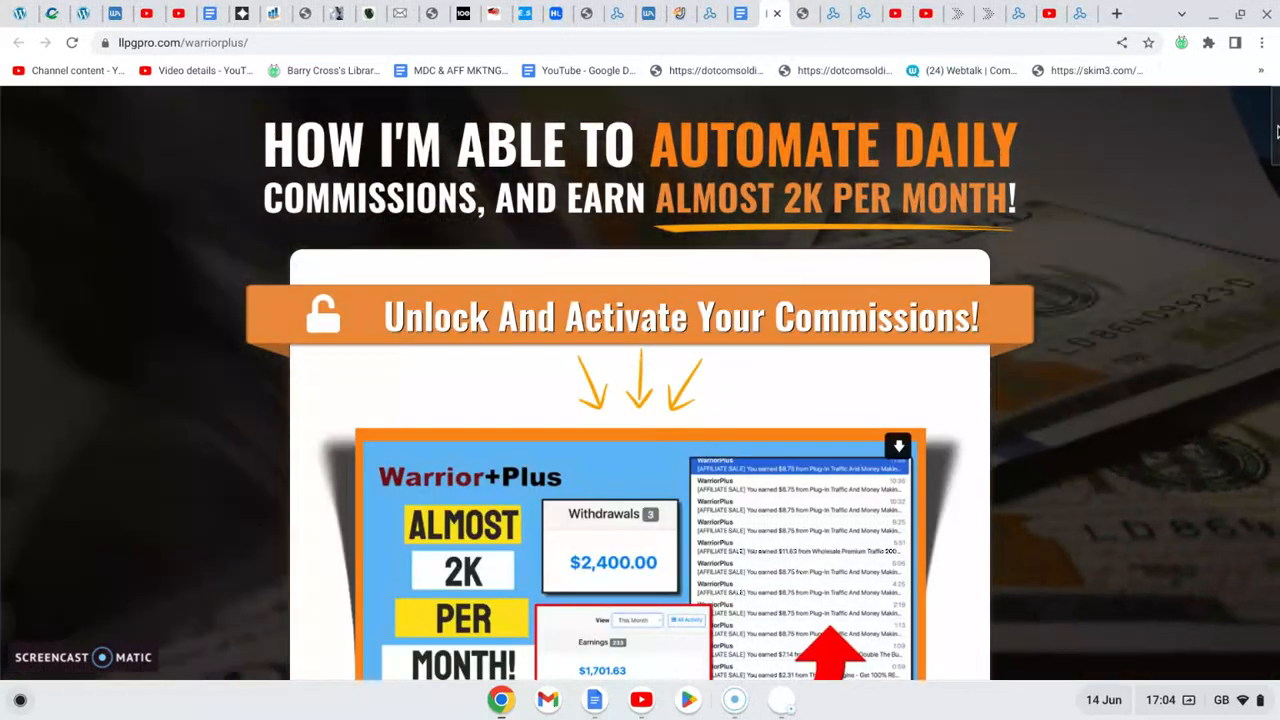
drag(1277, 131, 1277, 598)
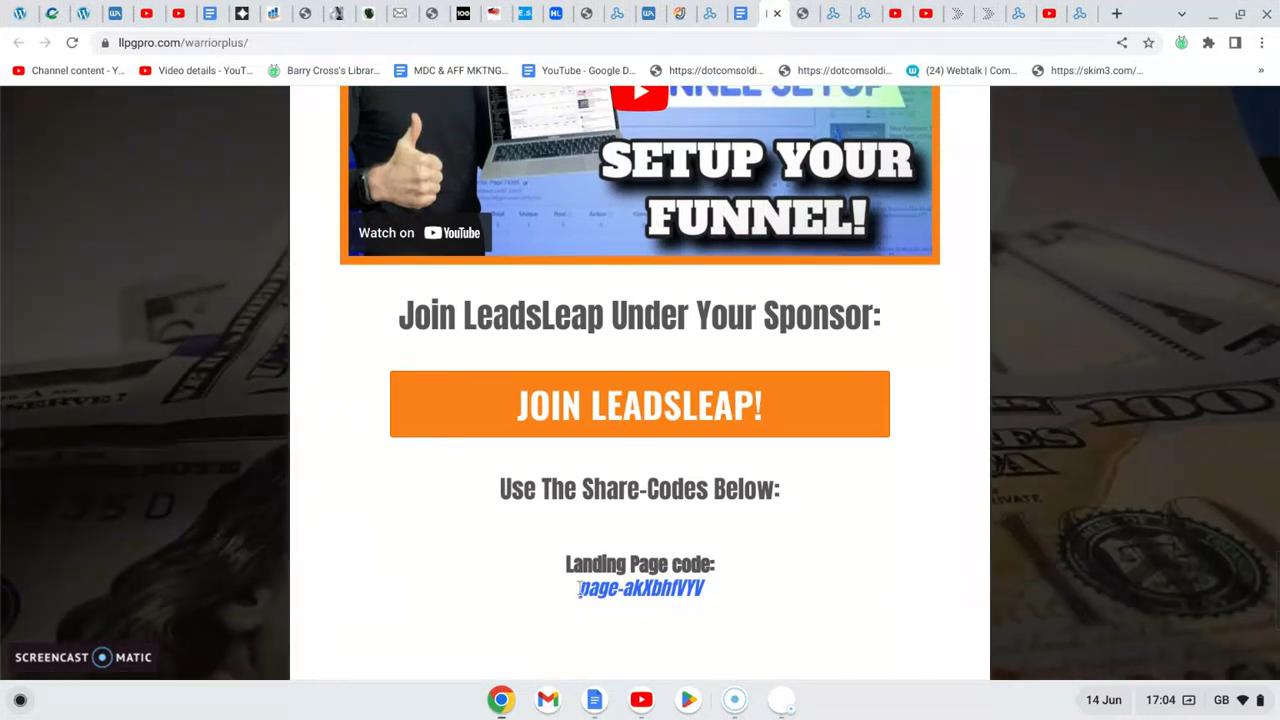
drag(578, 590, 709, 588)
key(ctrl+c)
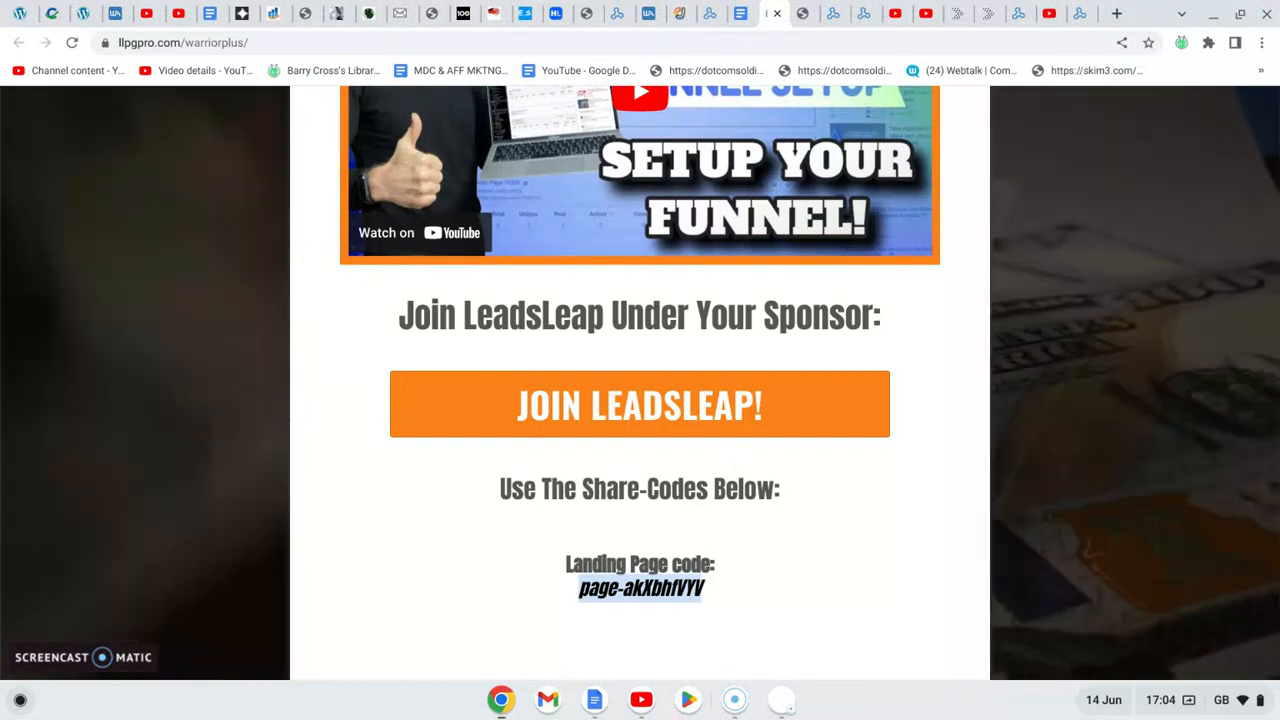
- Return to the Page Manager and submit the share code page-akXbhfVYV to import the design into the WarriorPlus page
click(862, 14)
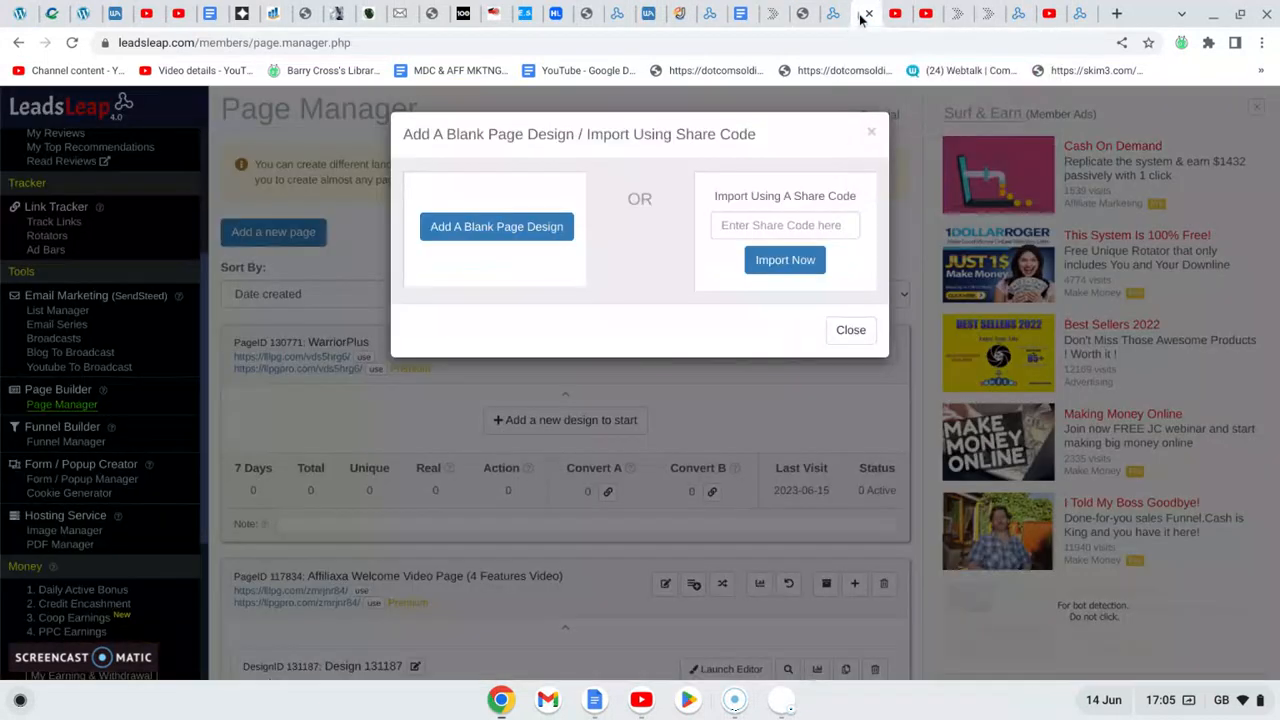
click(733, 225)
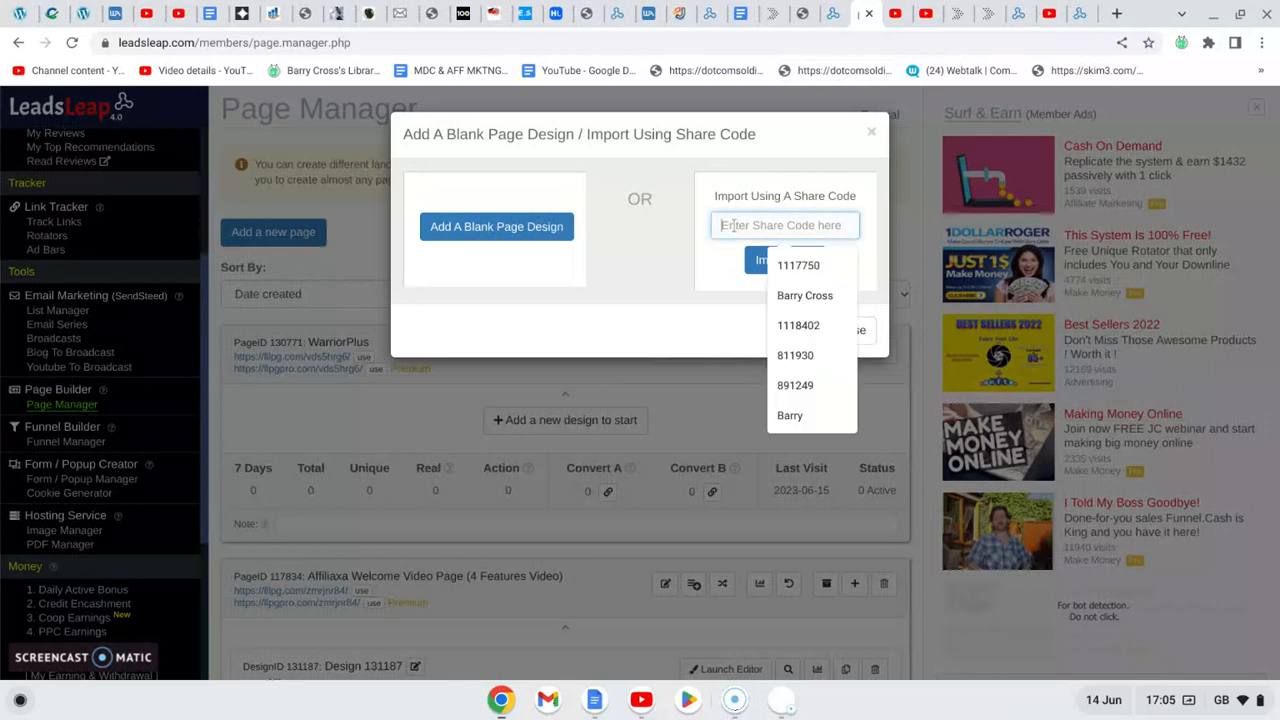
key(ctrl+v)
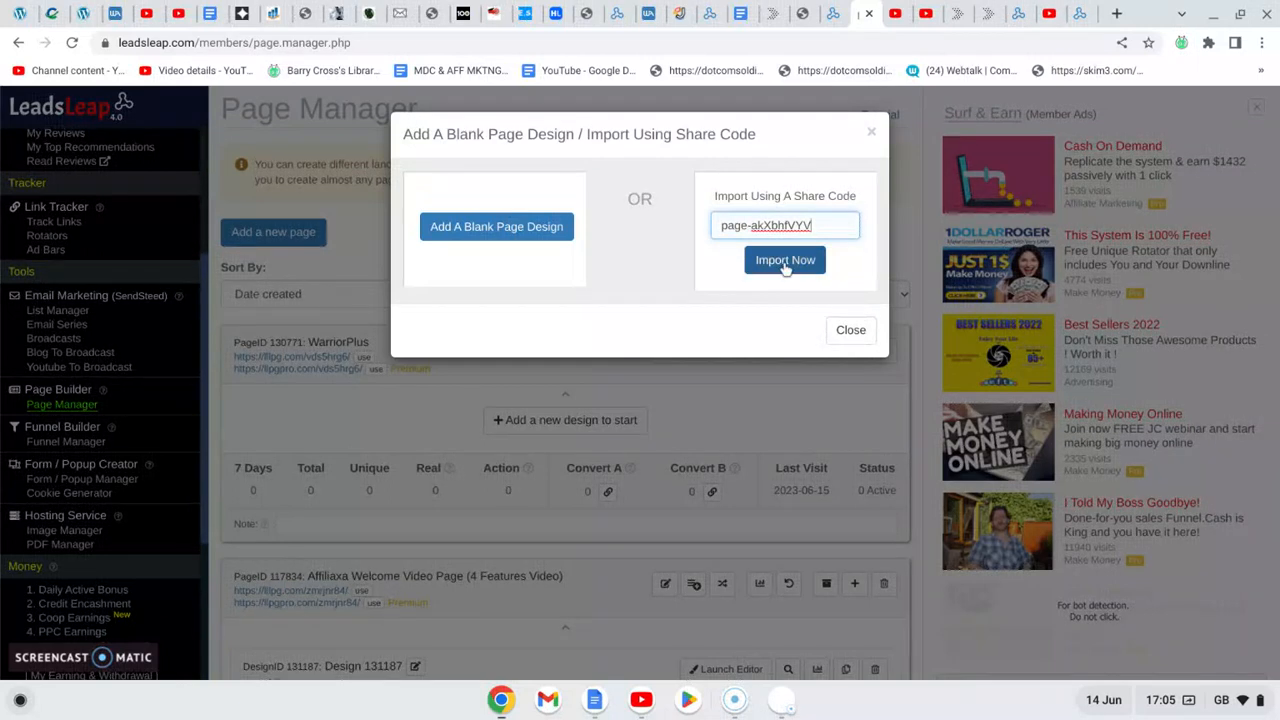
click(785, 261)
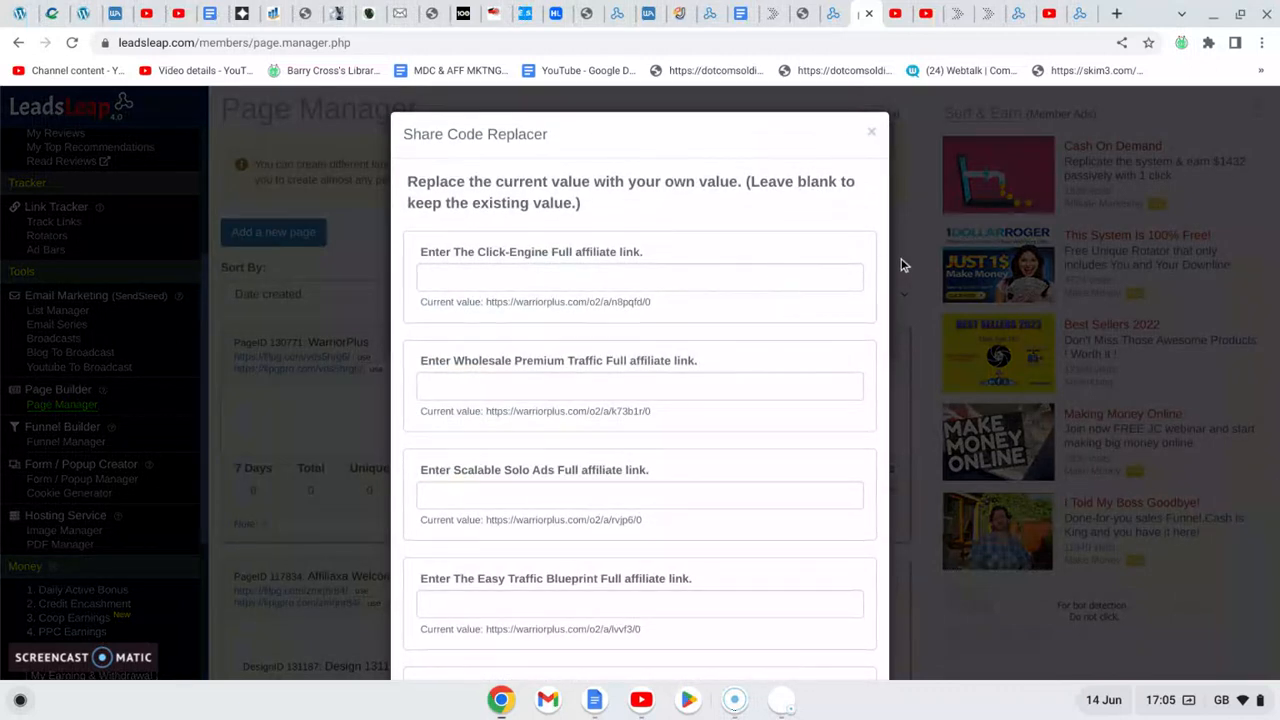
click(901, 262)
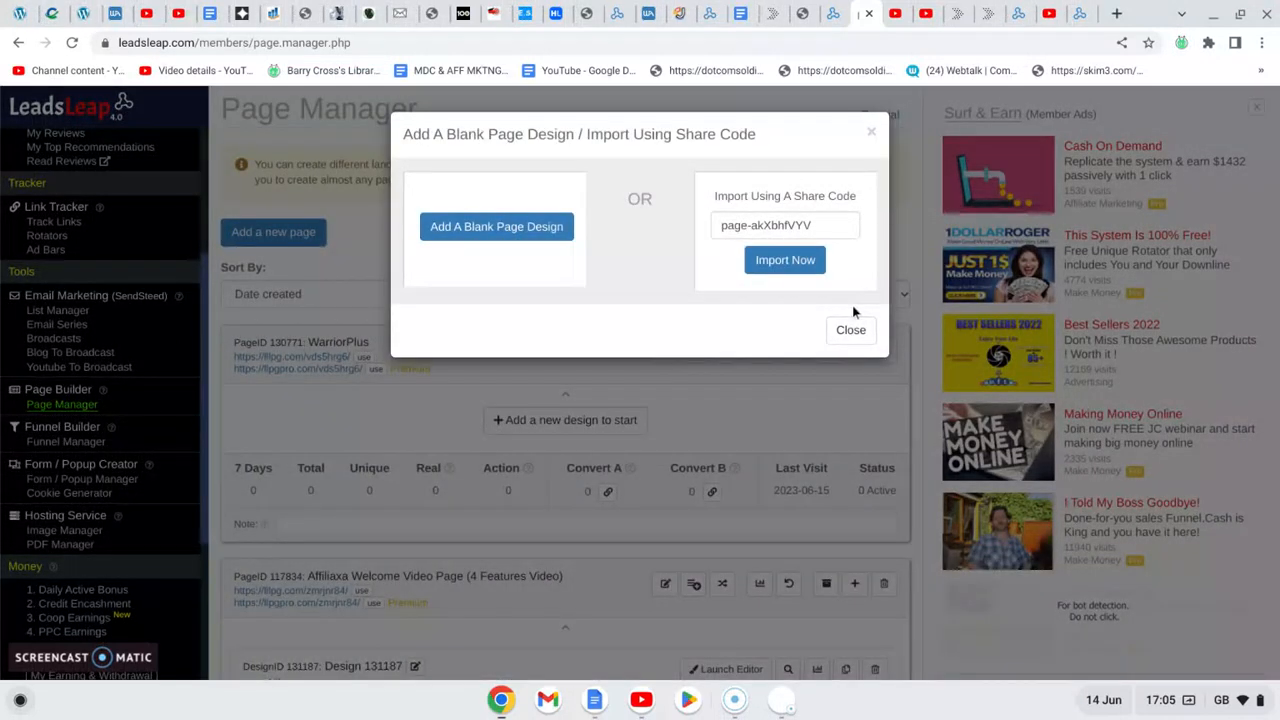
click(800, 266)
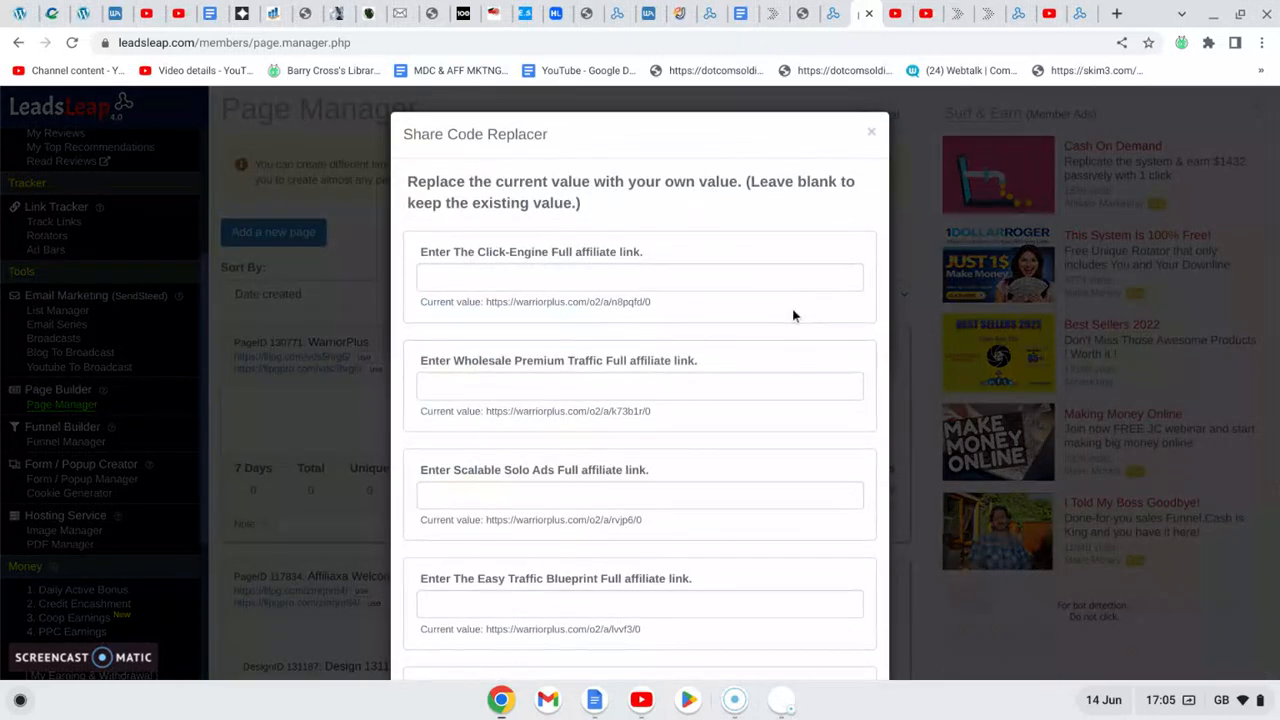
- Copy the personal LeadsLeap referral URL from its open page and enter it as the LeadsLeap full affiliate link in the Share Code Replacer
scroll(640, 380, down, 3)
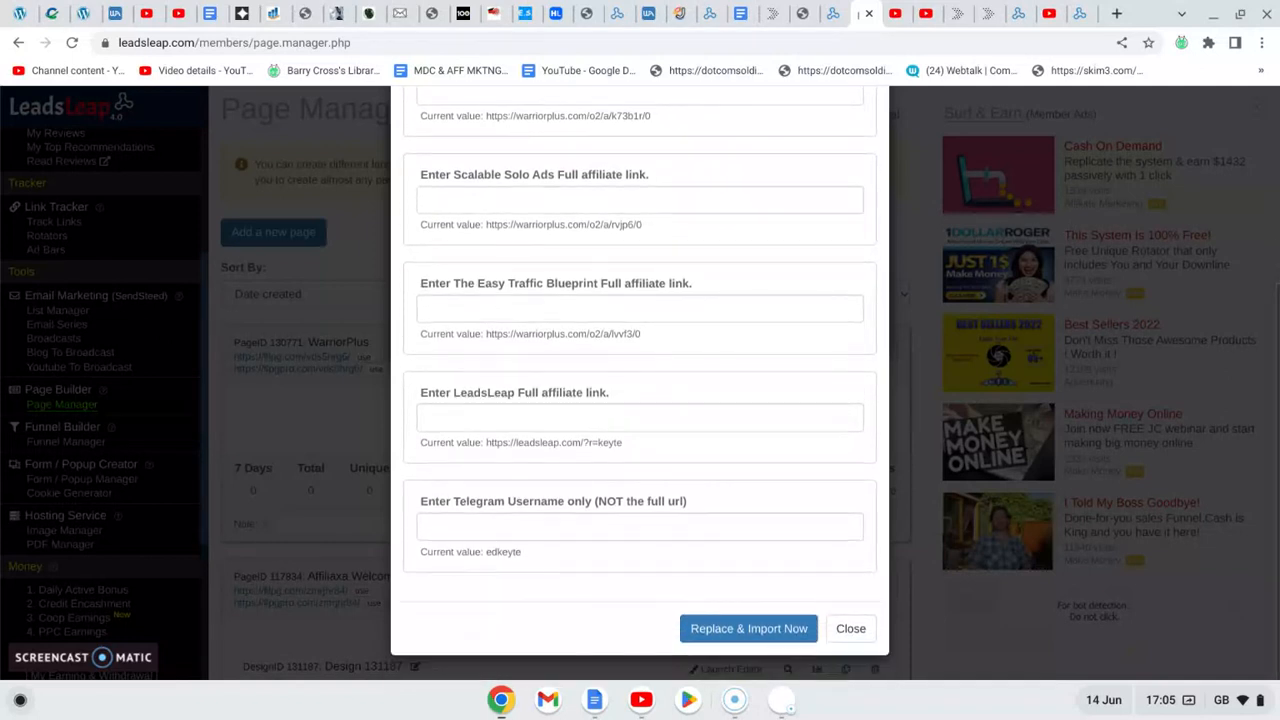
scroll(640, 380, up, 1)
scroll(640, 380, down, 1)
click(1080, 16)
click(302, 43)
key(ctrl+c)
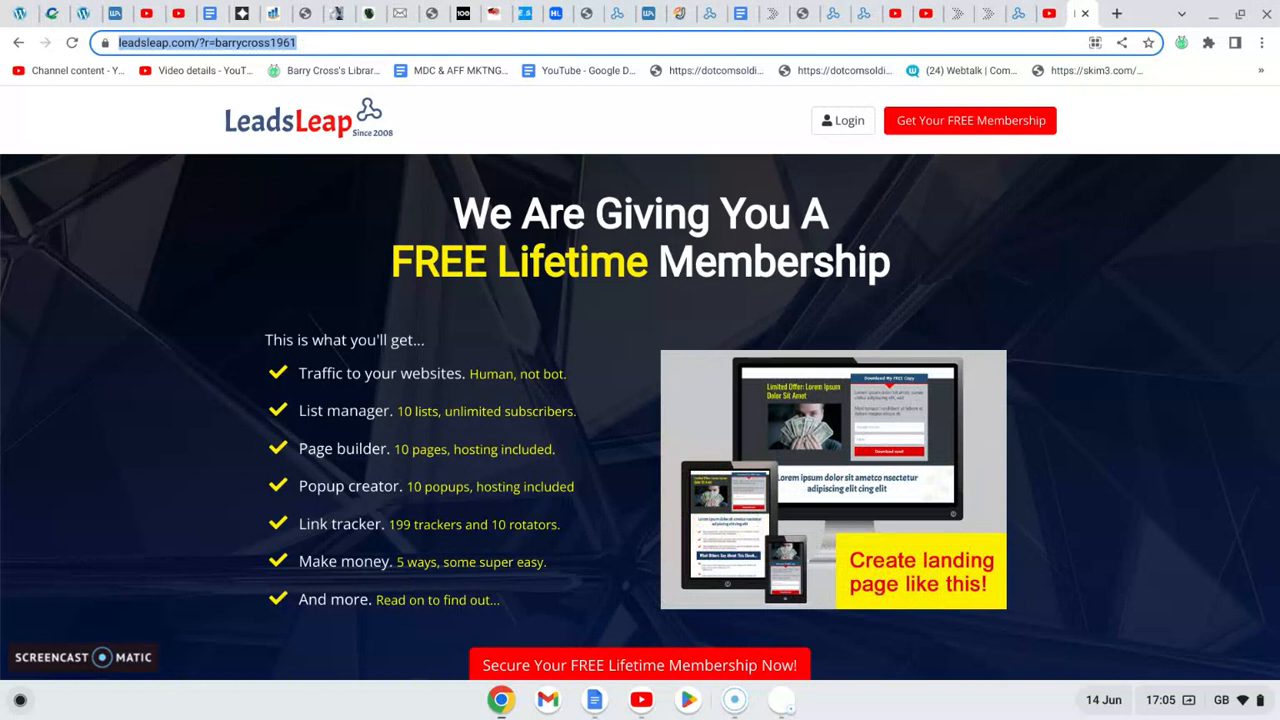
click(865, 15)
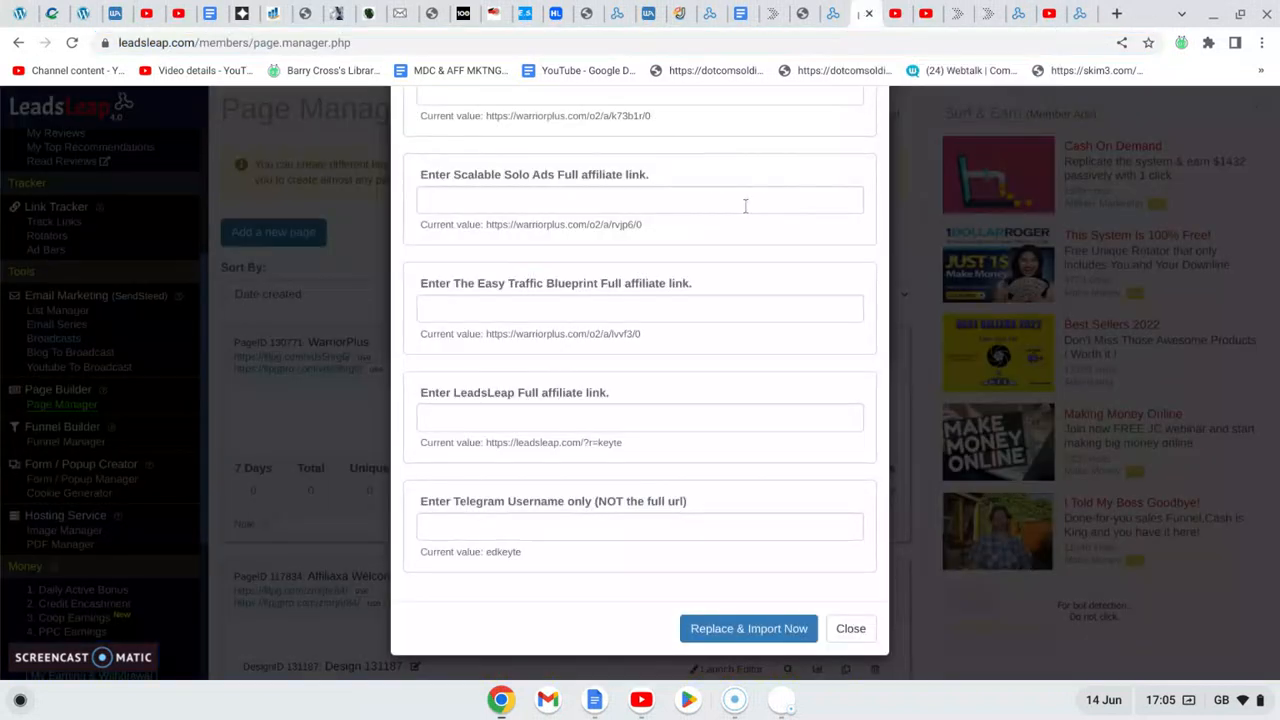
click(545, 413)
key(ctrl+v)
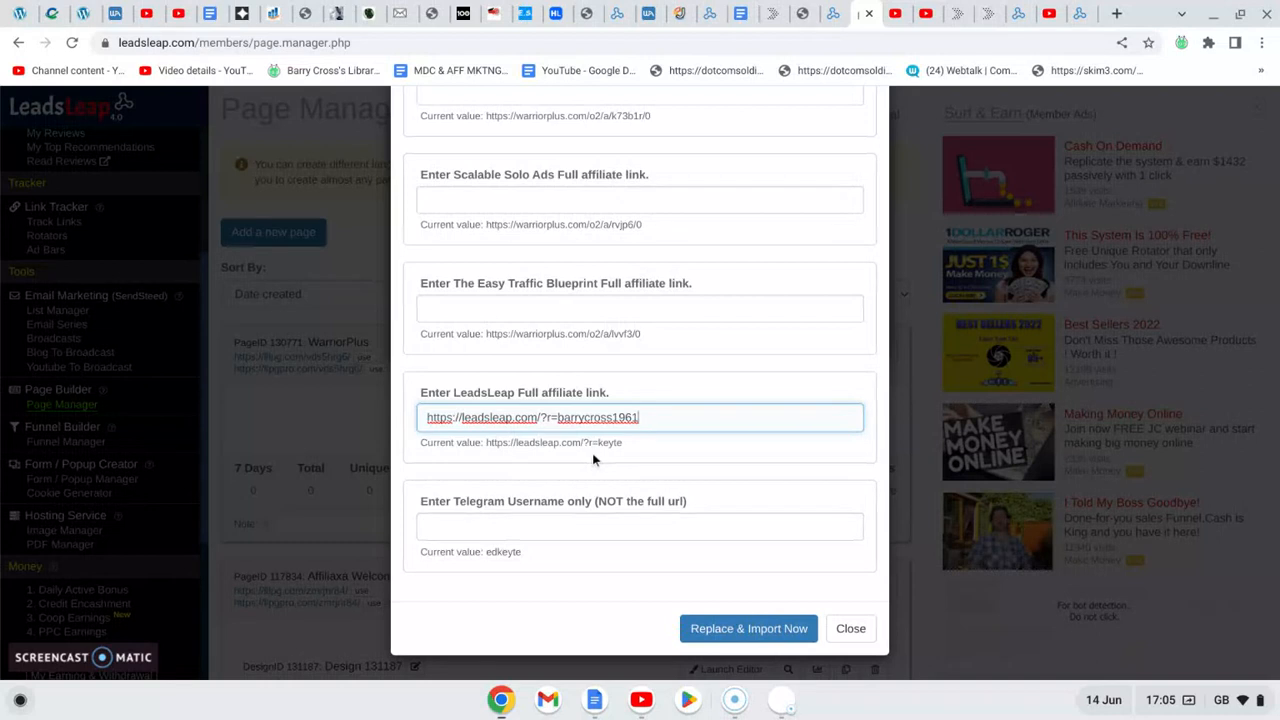
- Import the design with the replaced value and open the WarriorPlus page's new design in the page editor
click(711, 629)
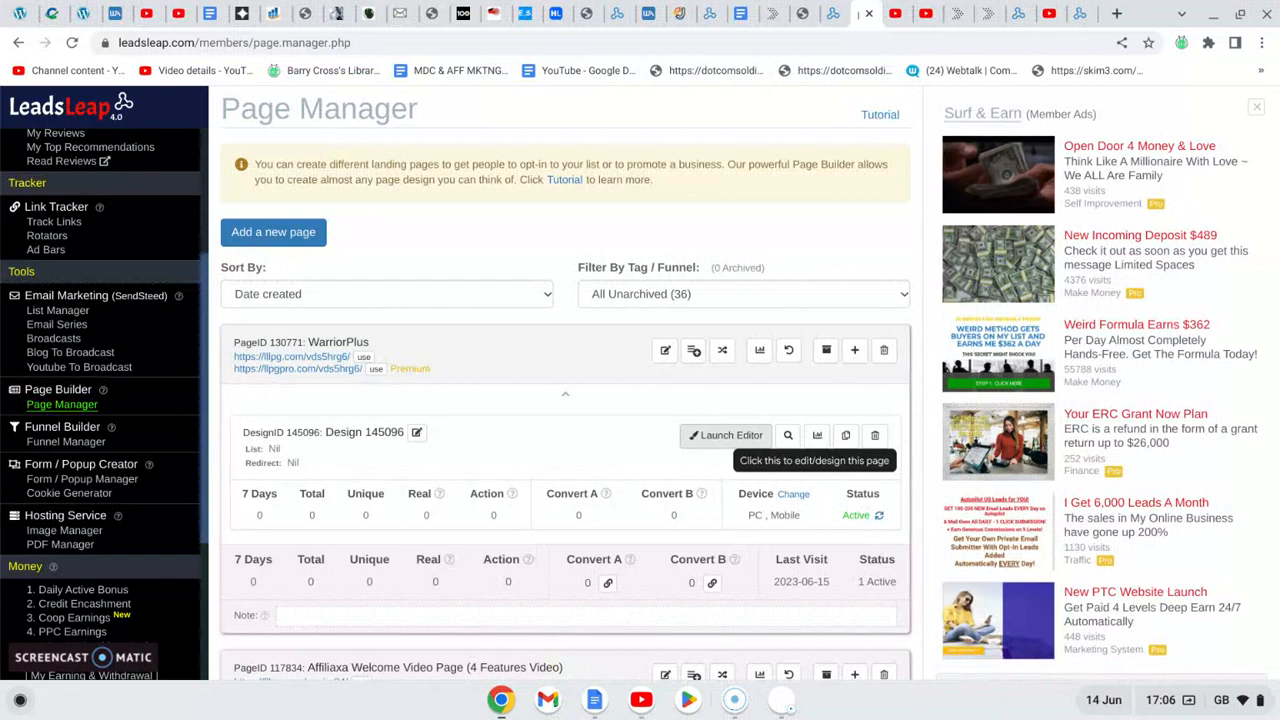
click(727, 437)
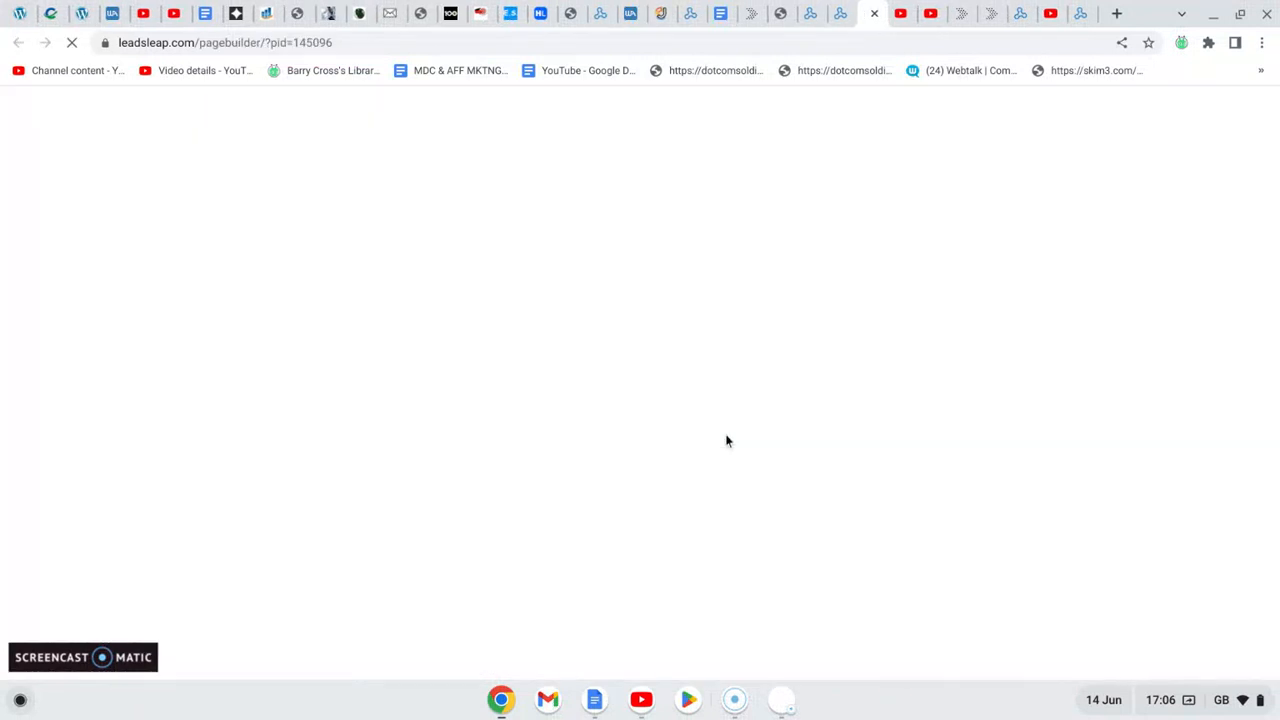
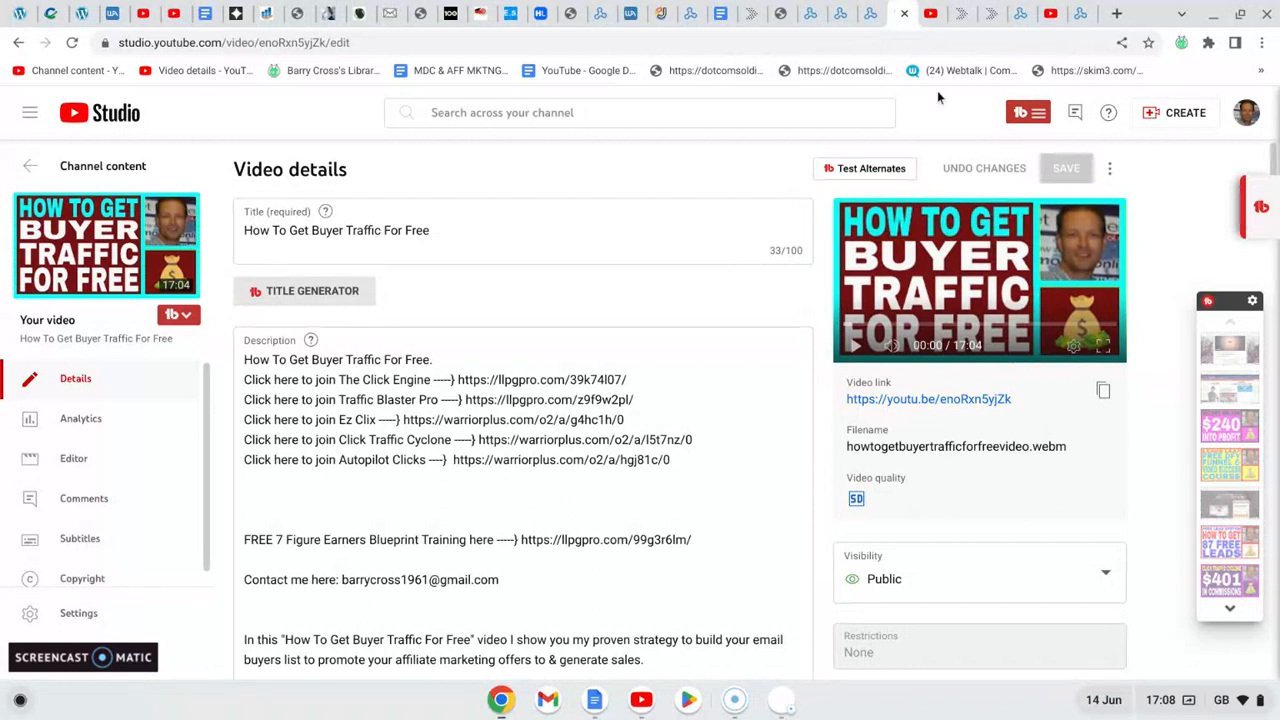
- Switch to the YouTube watch page of "How To Get Buyer Traffic For Free" and copy the video's embed code
click(931, 20)
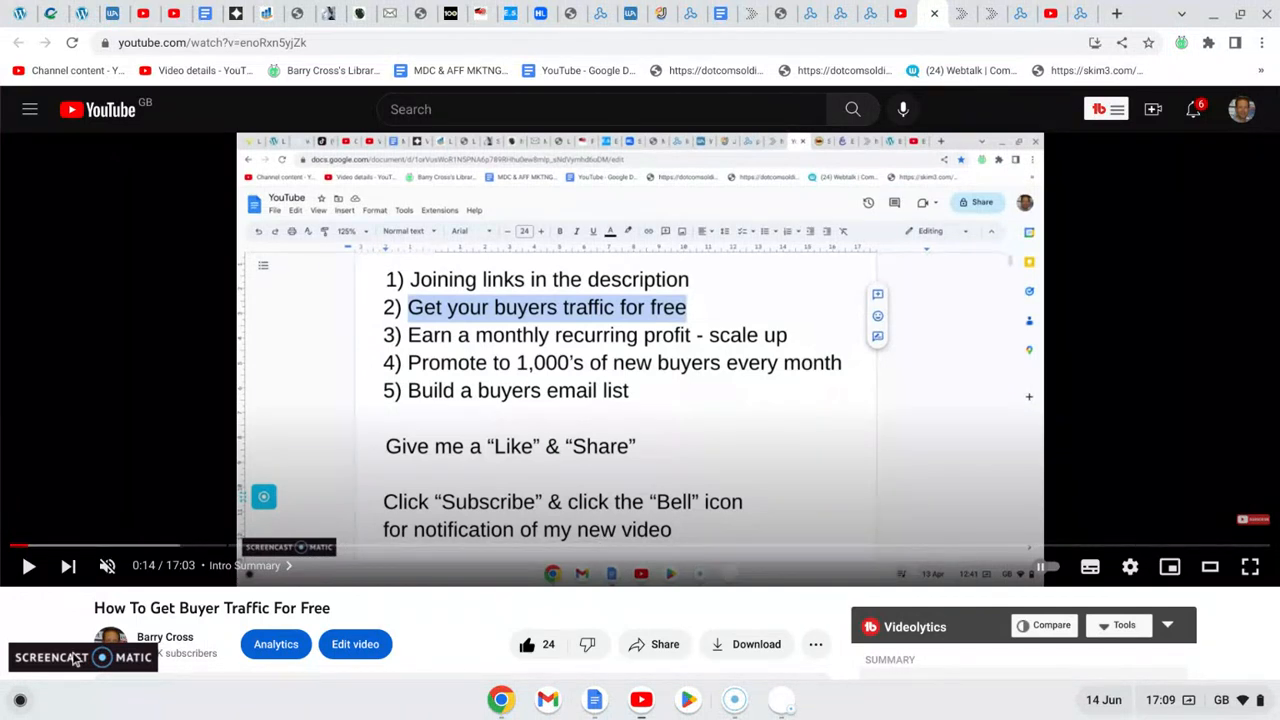
scroll(35, 620, down, 3)
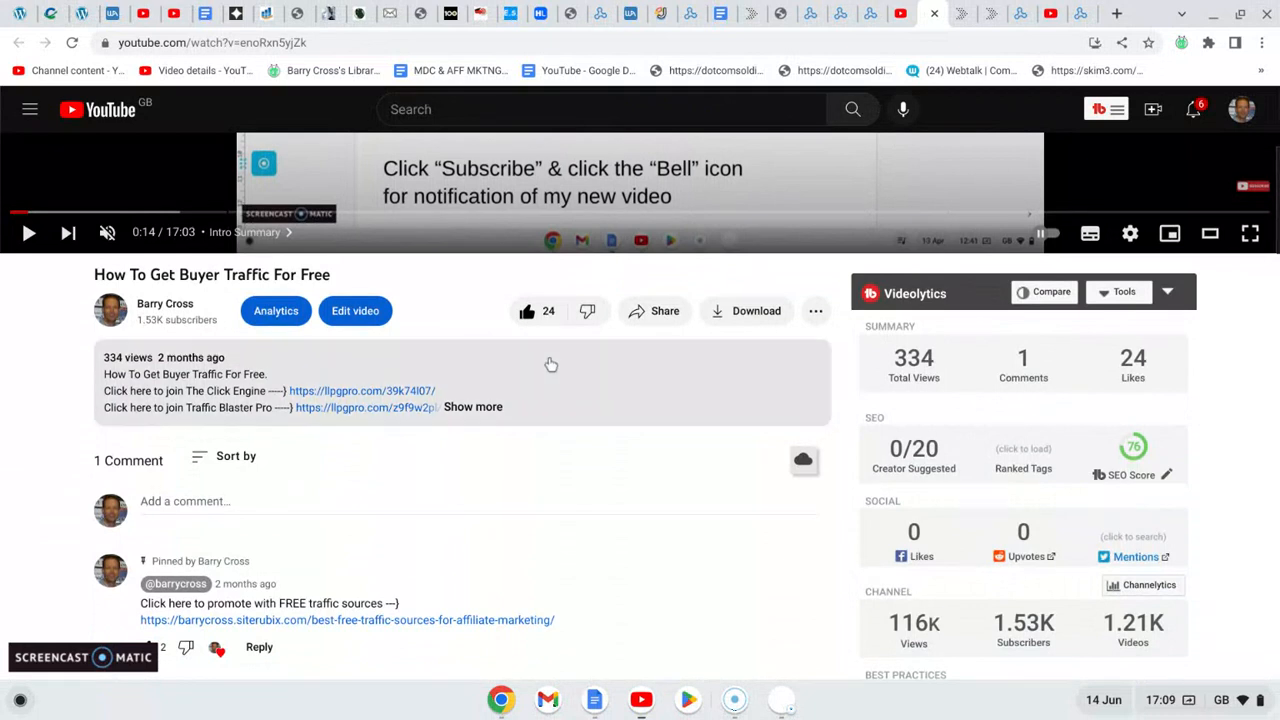
click(659, 313)
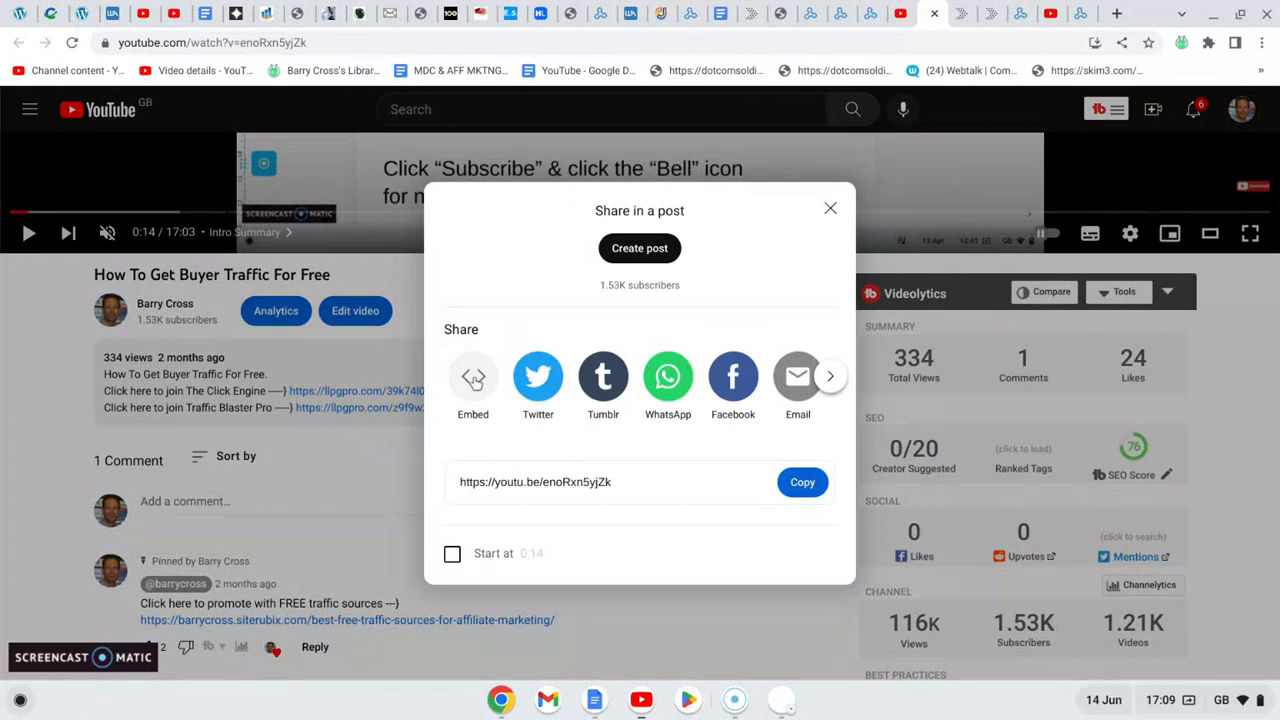
click(474, 378)
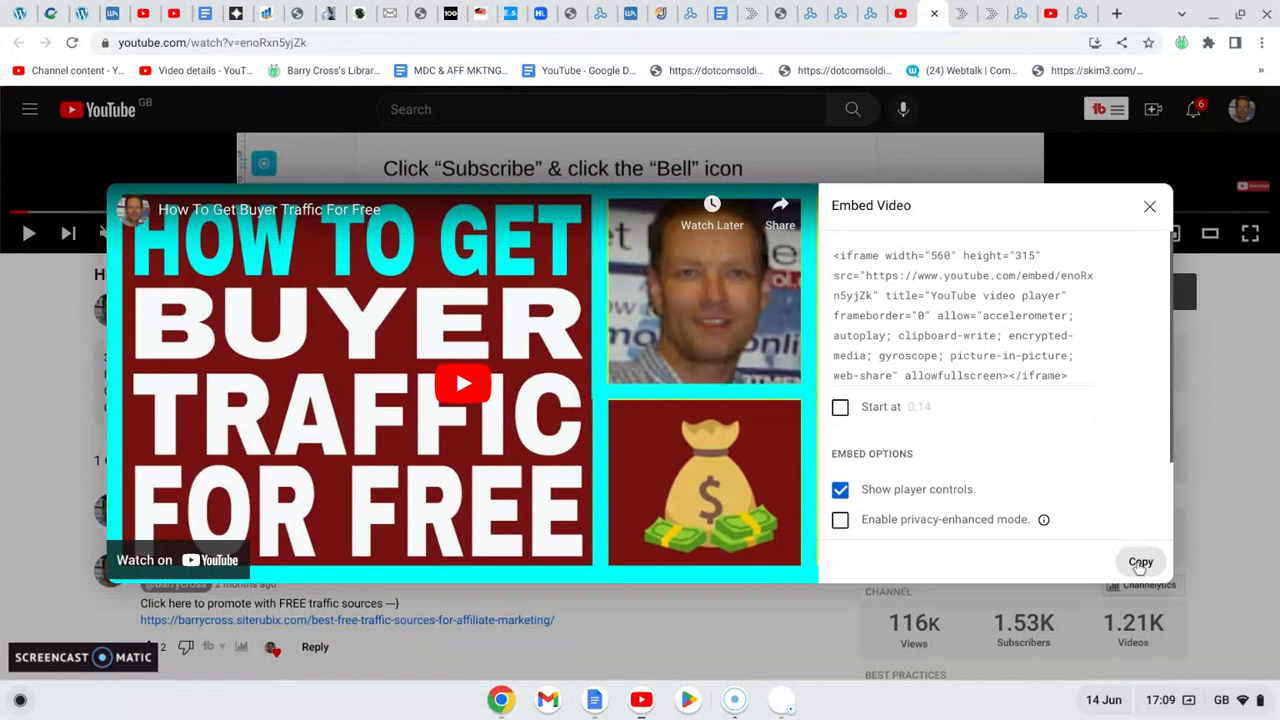
click(1139, 563)
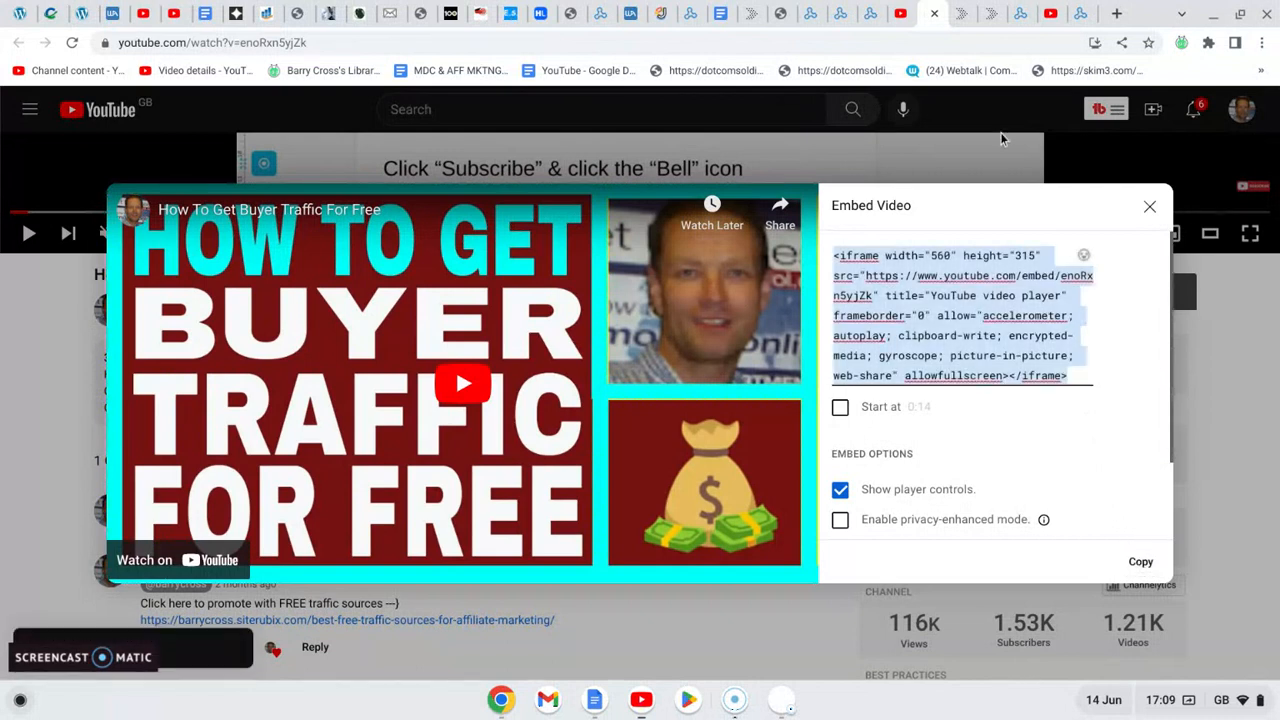
- Return to the LeadsLeap Page Builder and replace the Vimeo element's custom HTML code with the copied YouTube embed code
click(871, 16)
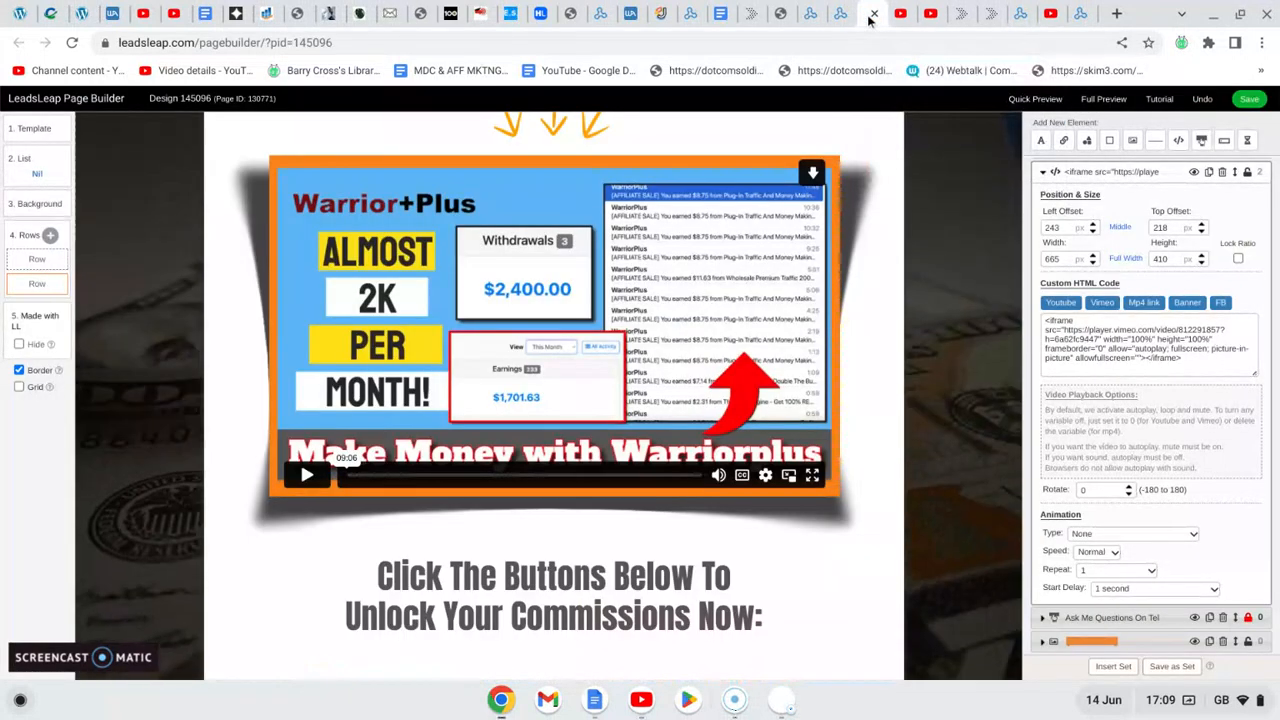
drag(1188, 358, 1047, 321)
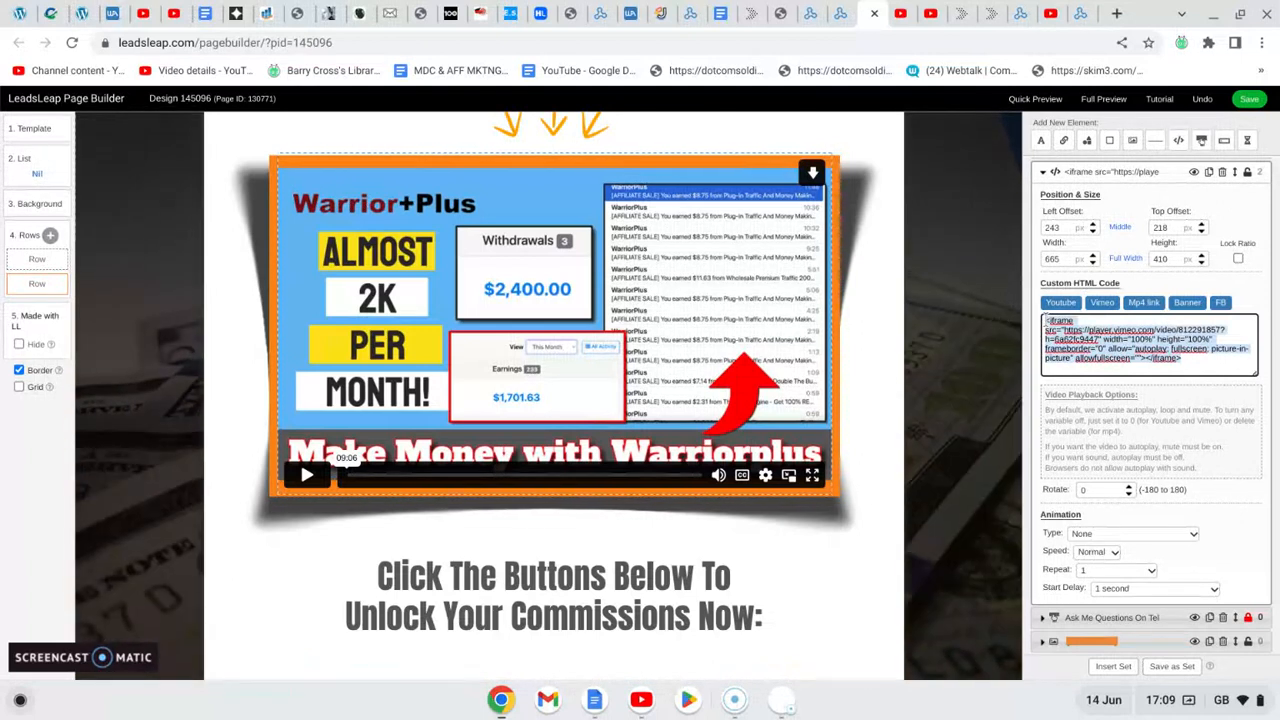
key(ctrl+v)
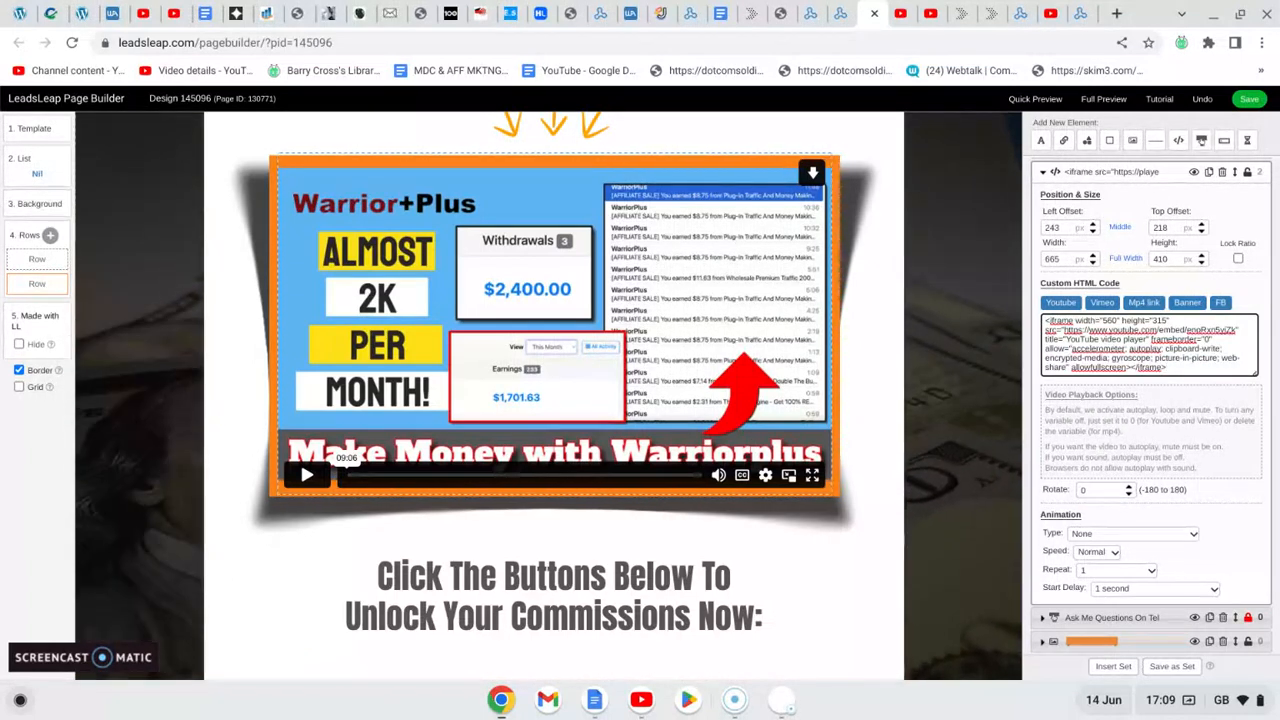
click(941, 341)
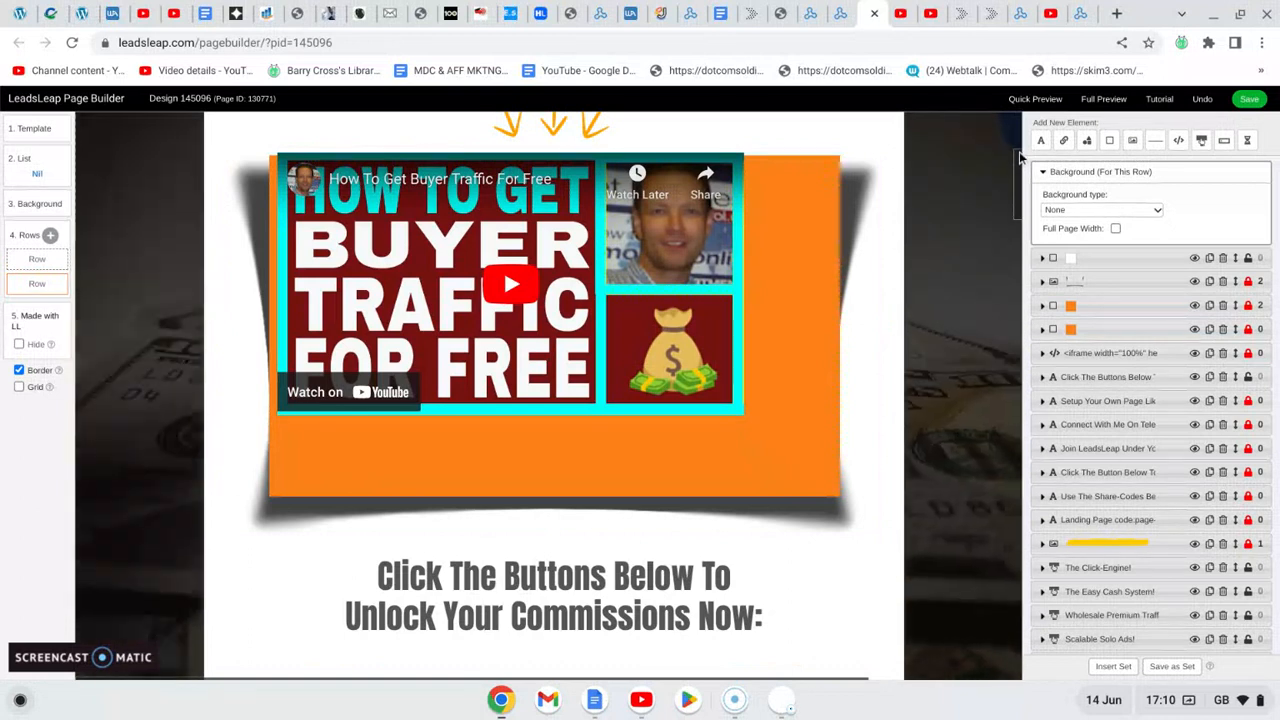
- Change the text of the "The Easy Cash System!" button to "EzClix Club!"
scroll(1020, 160, down, 5)
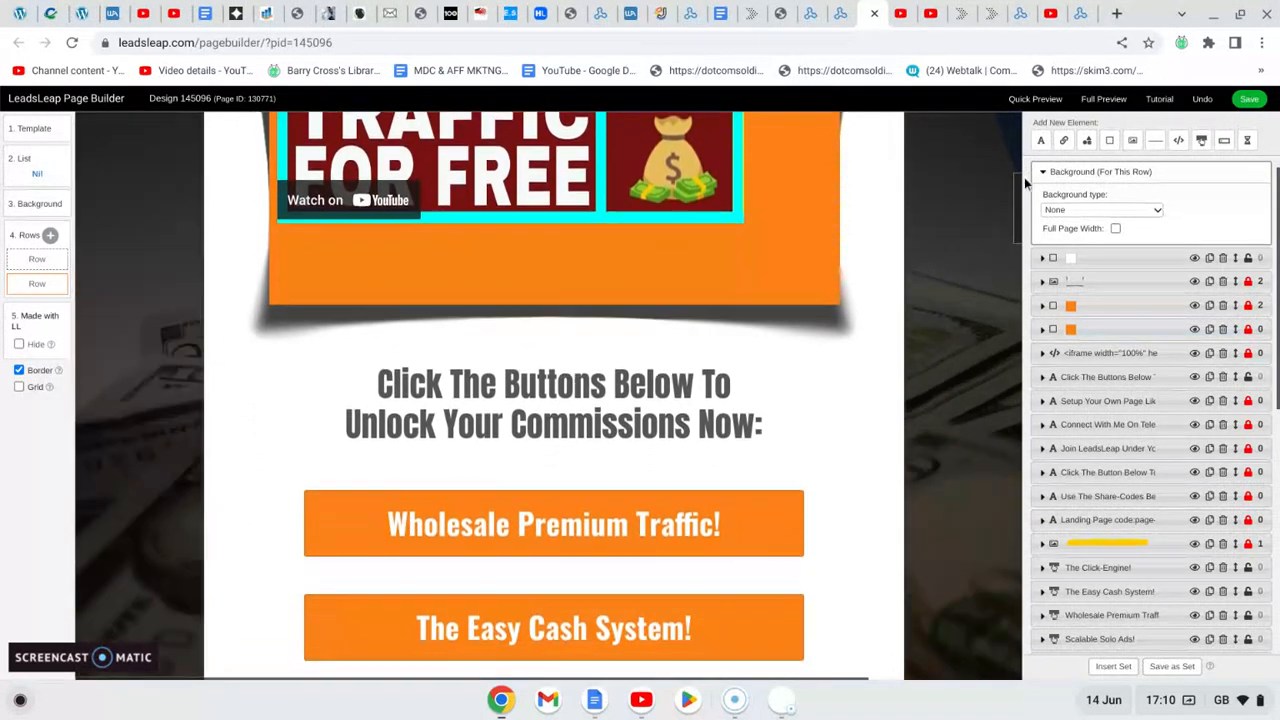
scroll(1027, 195, down, 4)
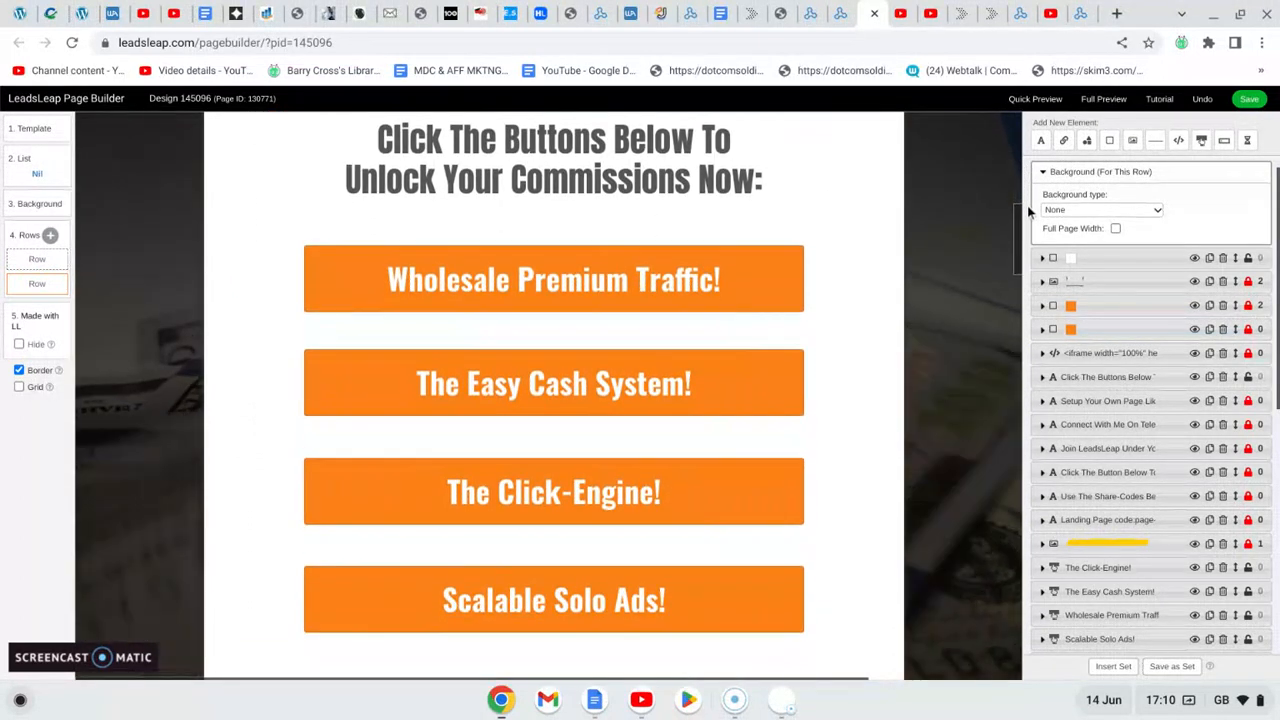
scroll(1028, 210, up, 1)
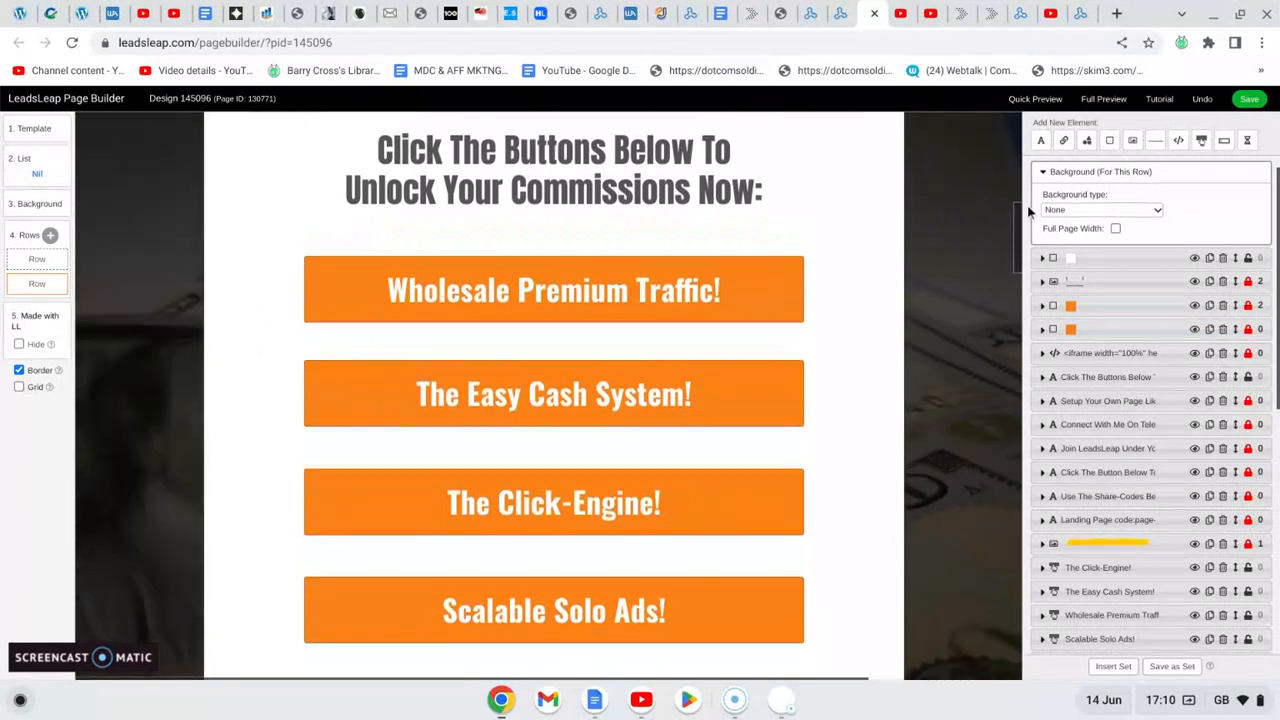
scroll(1027, 205, down, 1)
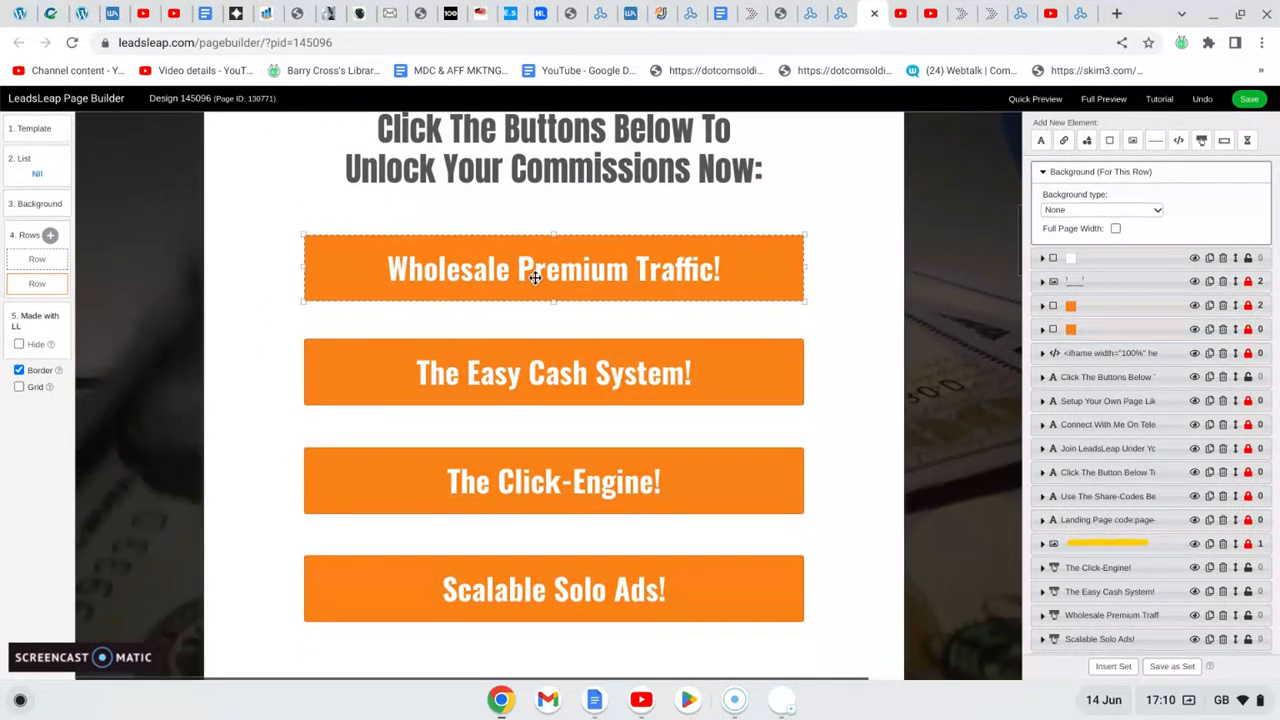
click(533, 359)
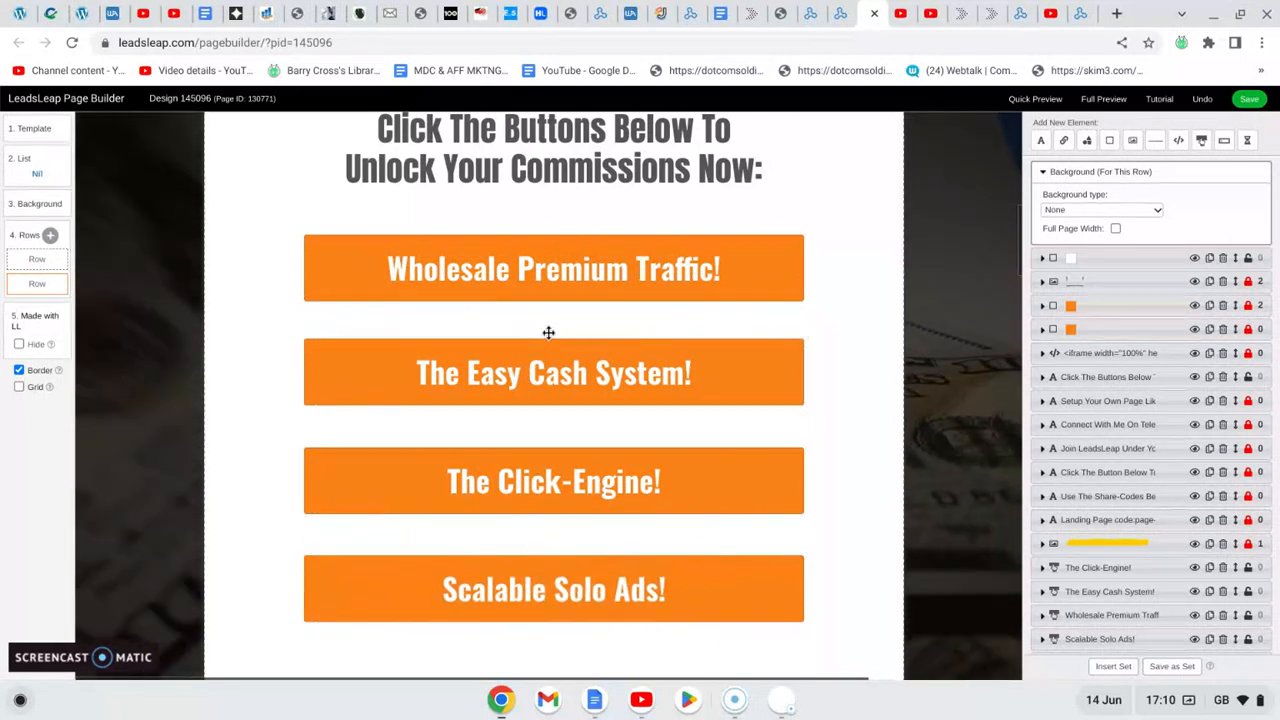
click(575, 314)
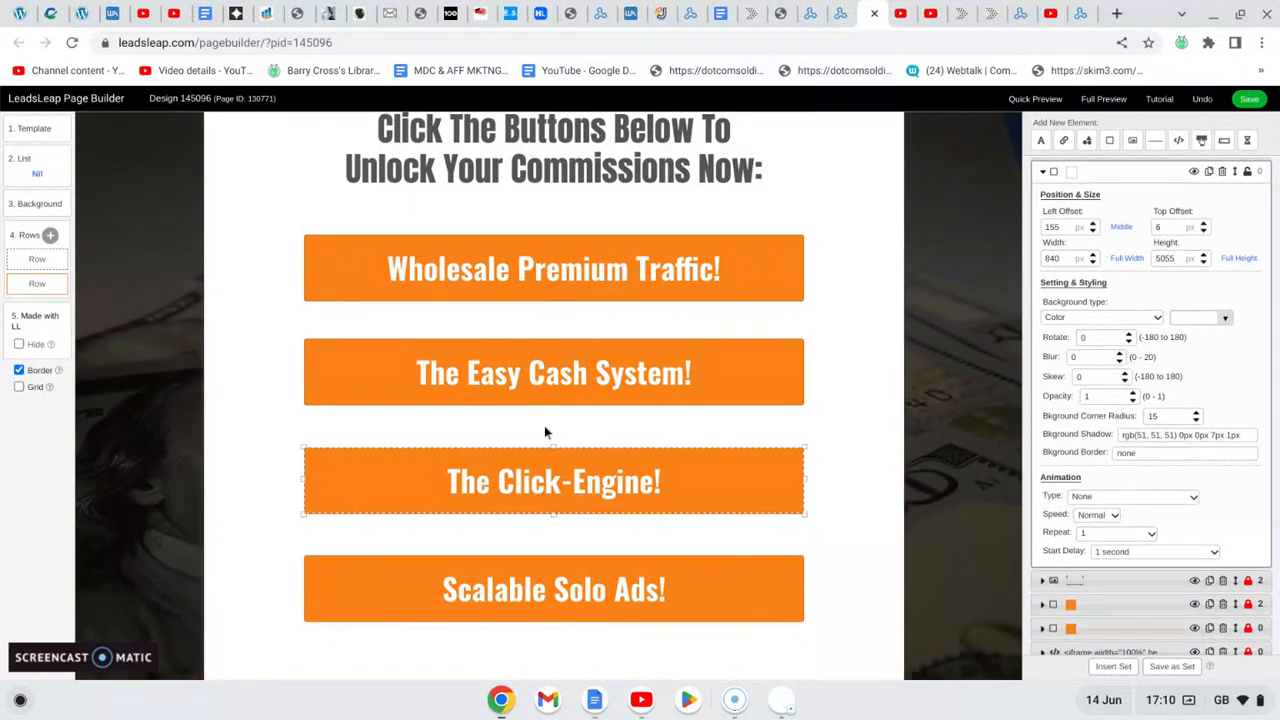
click(545, 373)
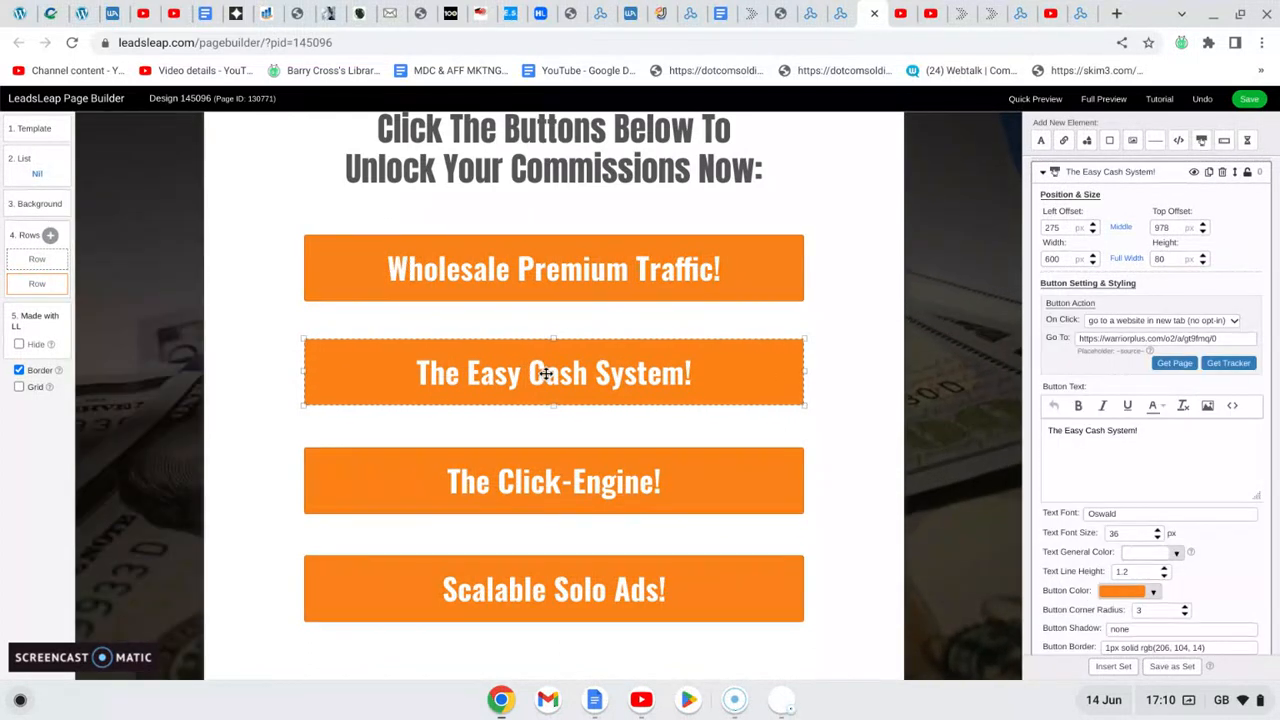
click(1139, 431)
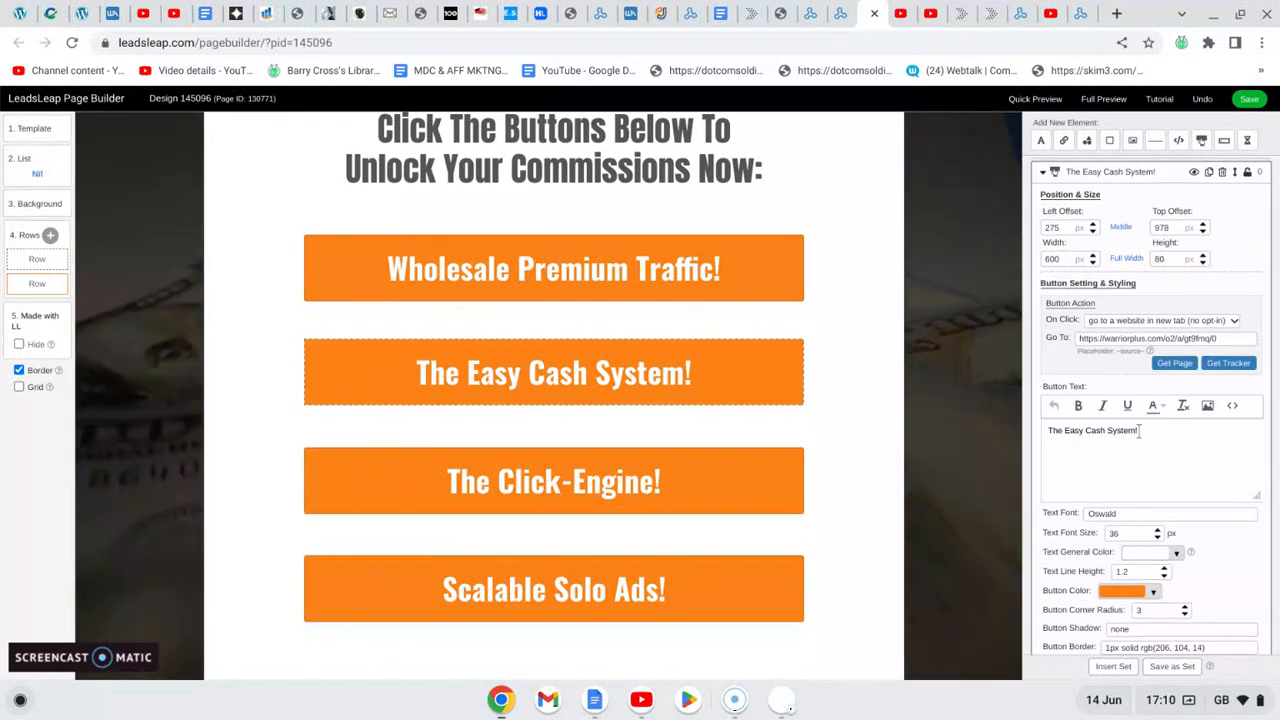
key(BackSpace)
key(BackSpace)
key(BackSpace)
key(BackSpace)
key(BackSpace)
key(BackSpace)
key(BackSpace)
key(BackSpace)
key(BackSpace)
key(BackSpace)
key(BackSpace)
key(BackSpace)
key(BackSpace)
key(BackSpace)
key(BackSpace)
key(BackSpace)
key(BackSpace)
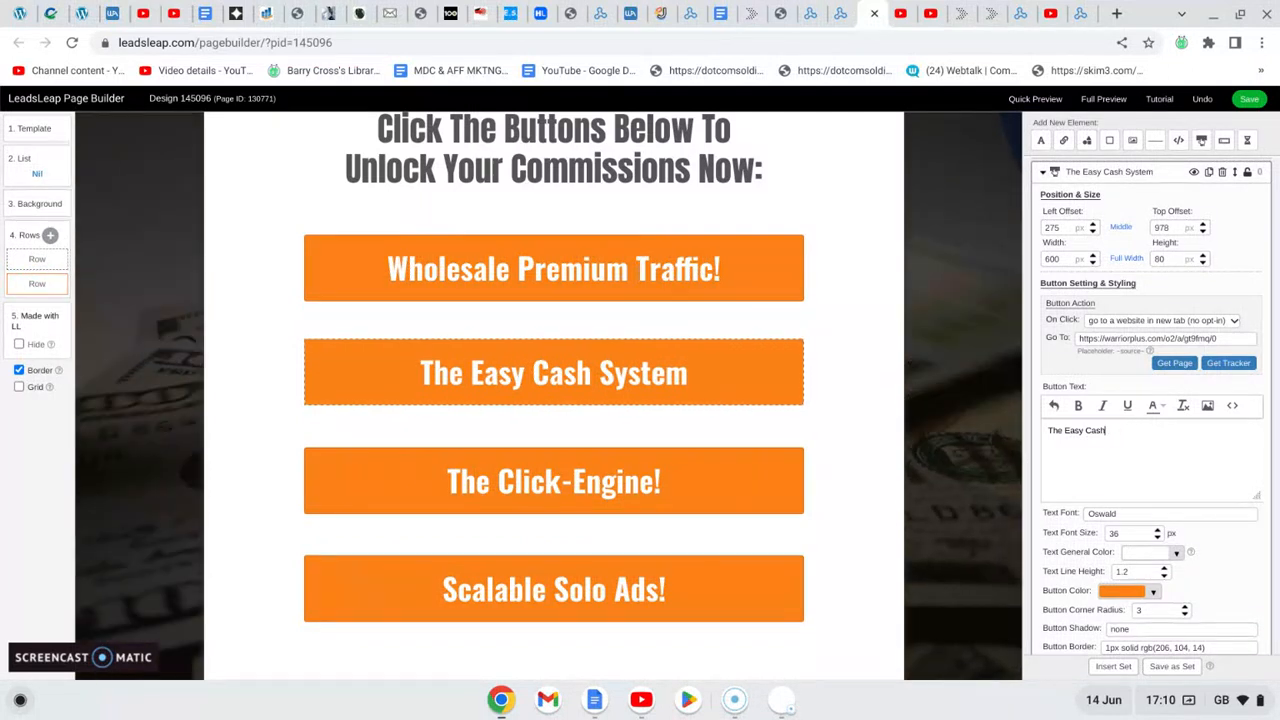
key(BackSpace)
key(BackSpace)
key(BackSpace)
key(BackSpace)
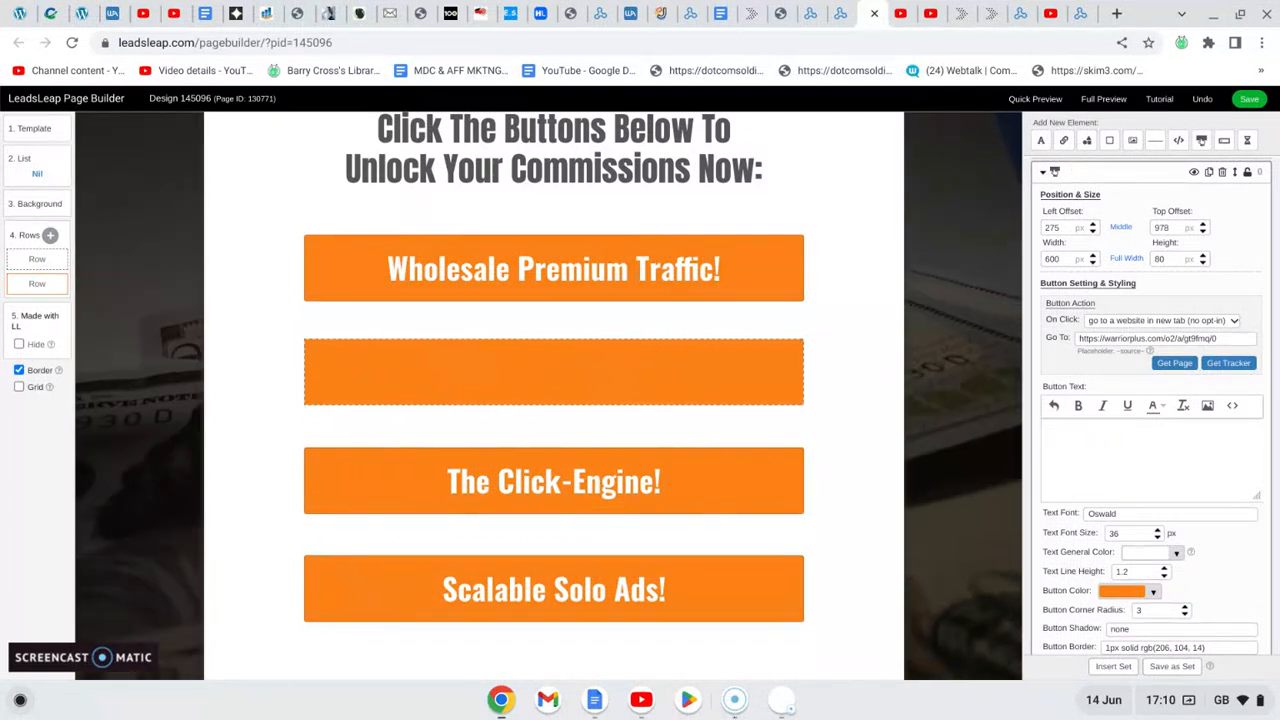
text(E)
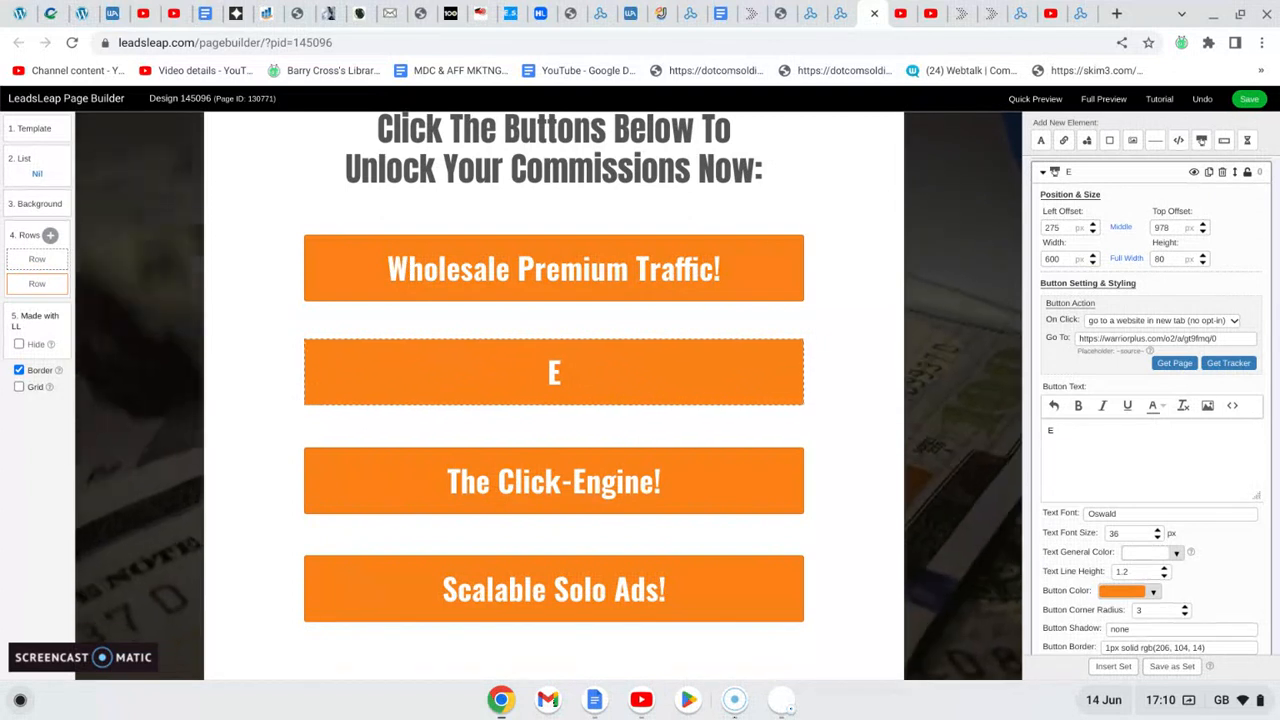
text(zCli)
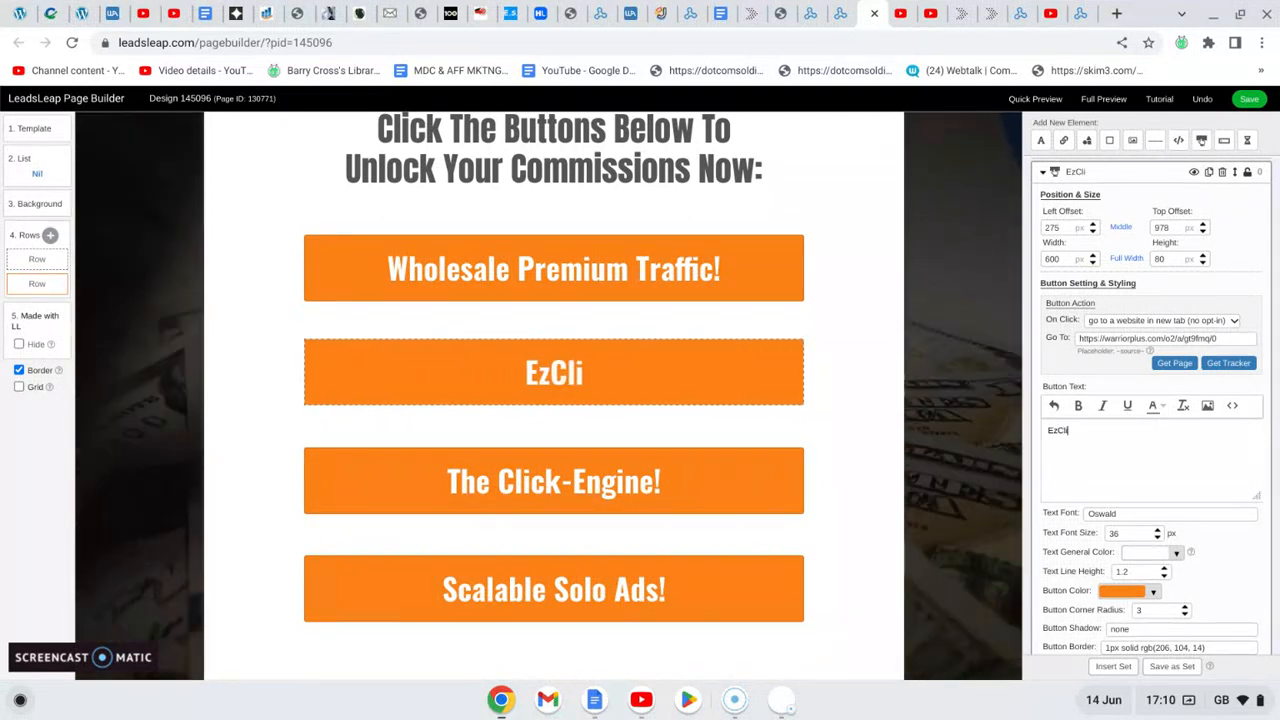
text(x Club)
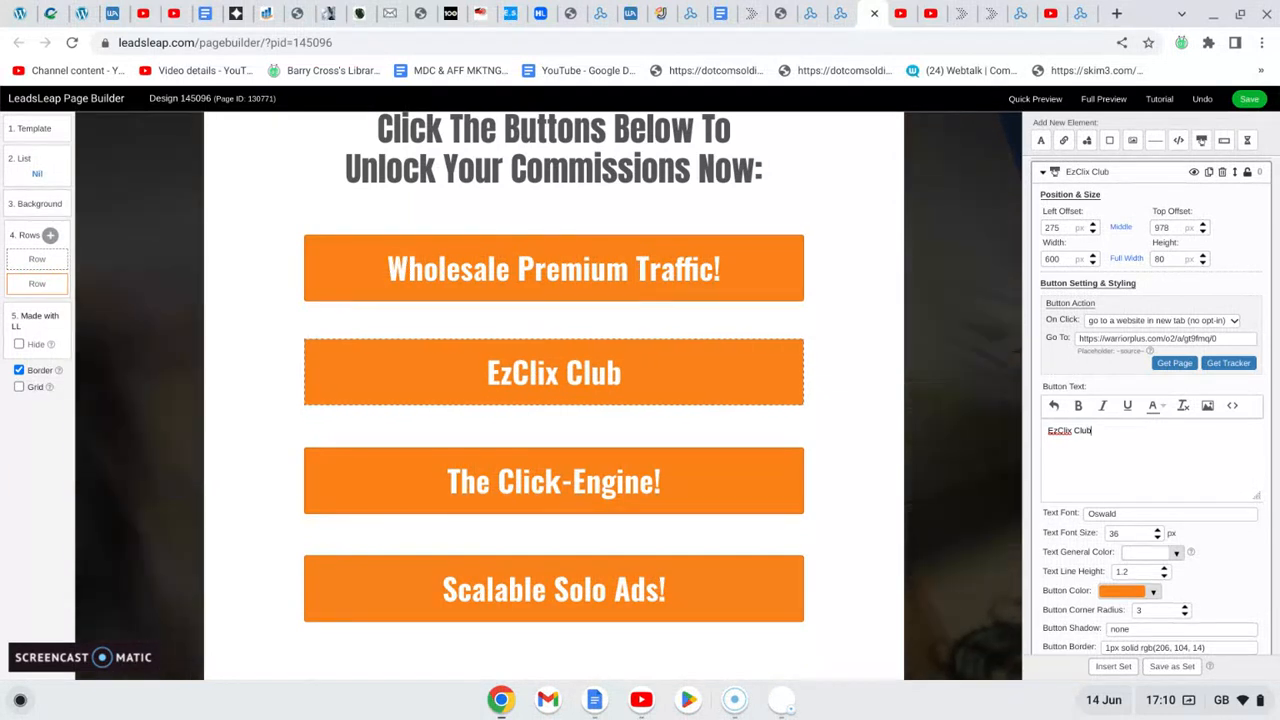
text(!)
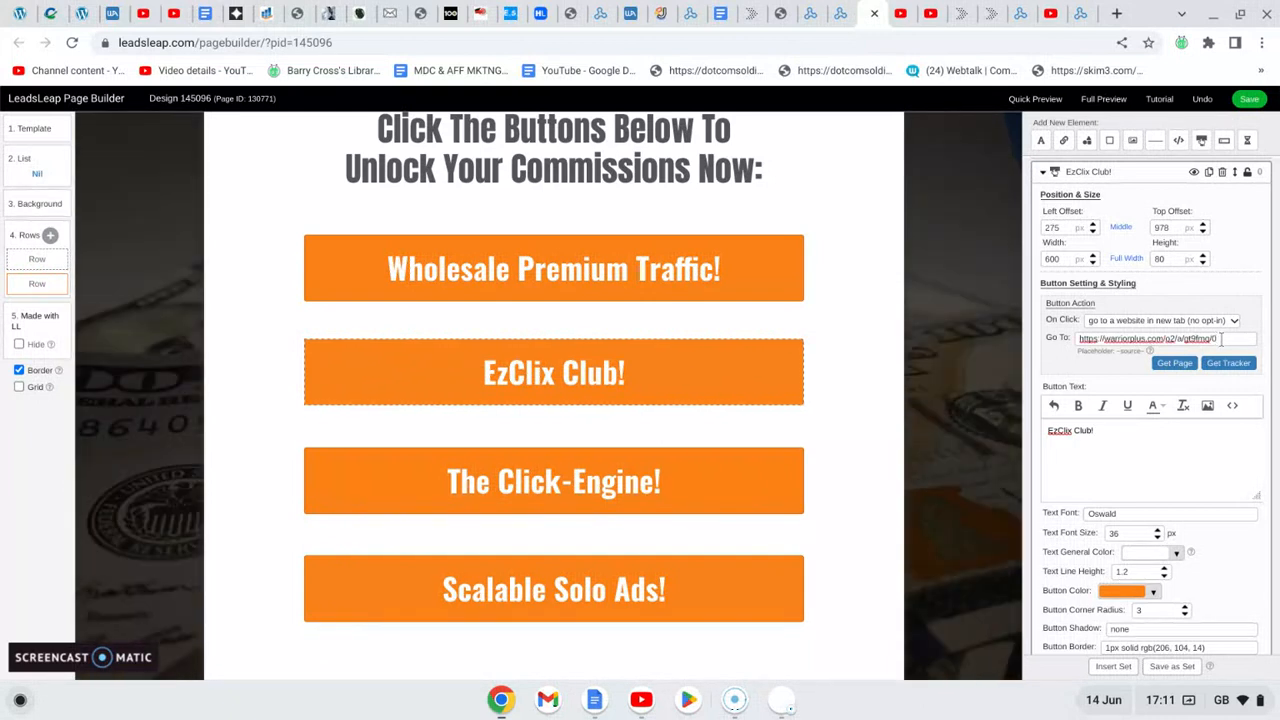
click(1221, 339)
key(BackSpace)
key(BackSpace)
key(BackSpace)
key(BackSpace)
key(BackSpace)
key(BackSpace)
key(BackSpace)
key(BackSpace)
key(BackSpace)
key(BackSpace)
key(BackSpace)
key(BackSpace)
key(BackSpace)
key(BackSpace)
key(BackSpace)
key(BackSpace)
key(BackSpace)
key(BackSpace)
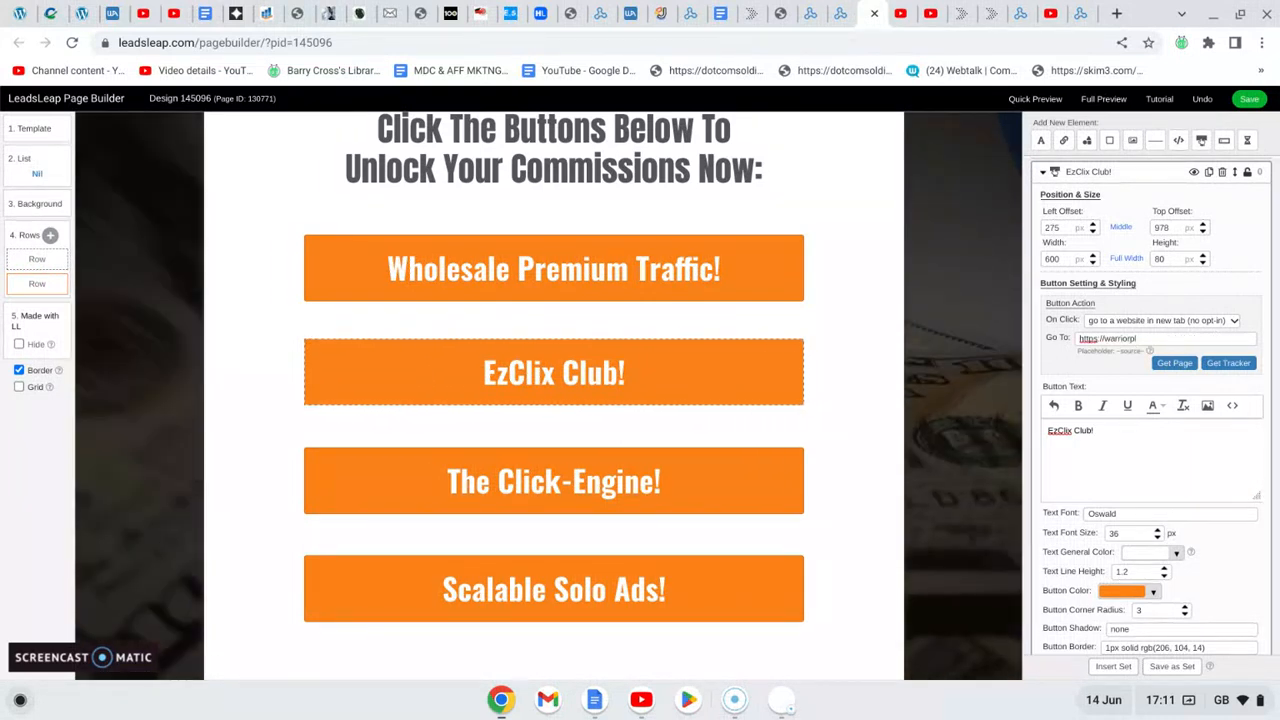
key(BackSpace)
key(BackSpace)
key(BackSpace)
key(BackSpace)
key(BackSpace)
key(BackSpace)
key(BackSpace)
key(BackSpace)
key(BackSpace)
key(BackSpace)
key(BackSpace)
key(BackSpace)
key(BackSpace)
key(BackSpace)
key(BackSpace)
key(BackSpace)
key(BackSpace)
key(BackSpace)
key(BackSpace)
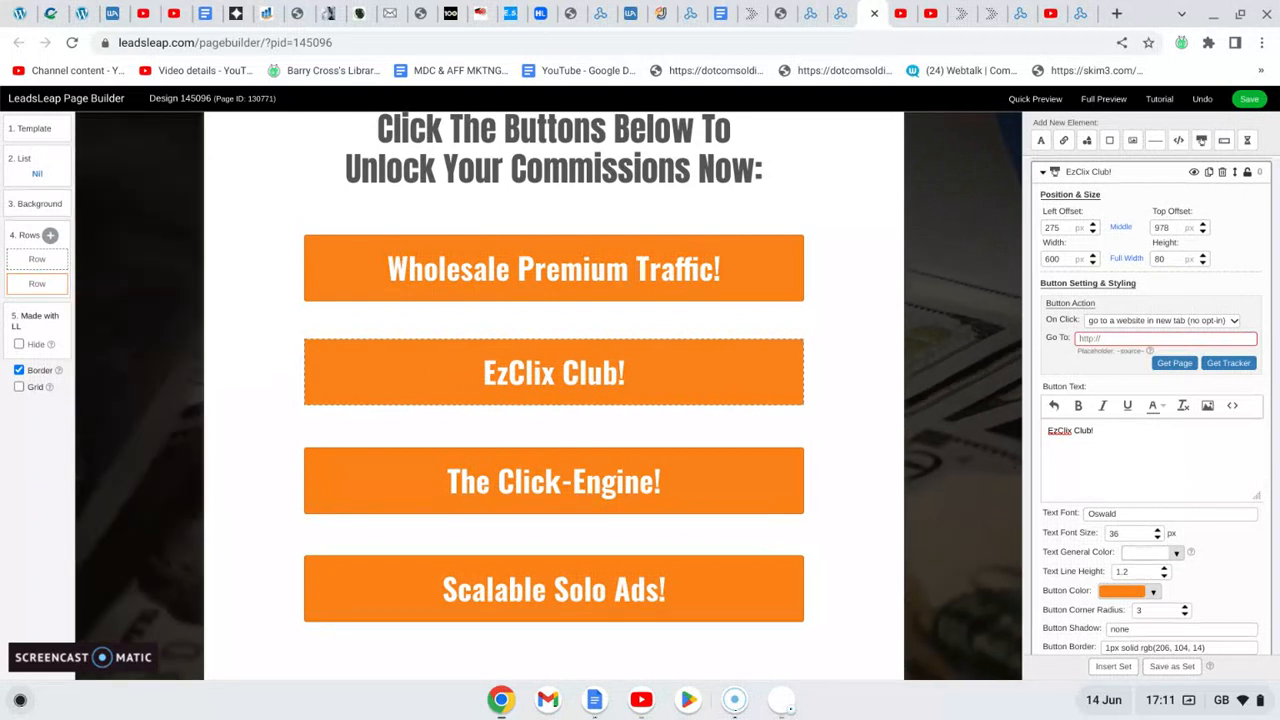
click(204, 16)
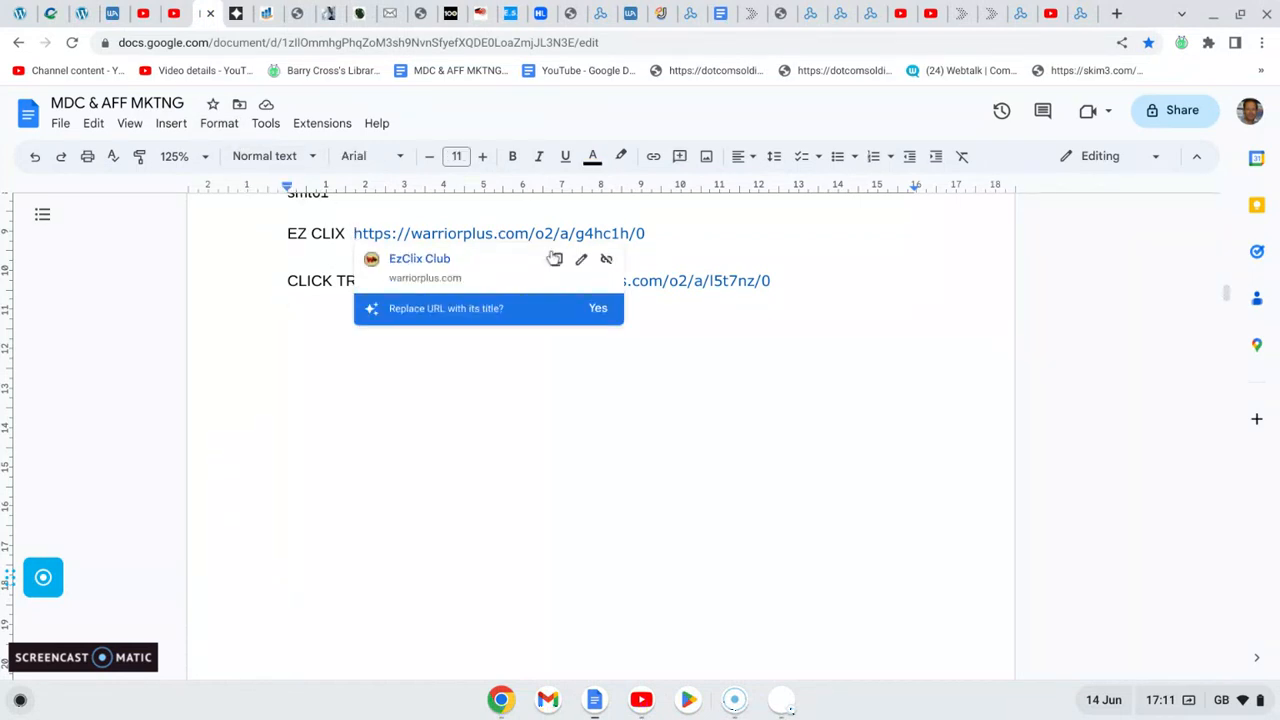
click(557, 260)
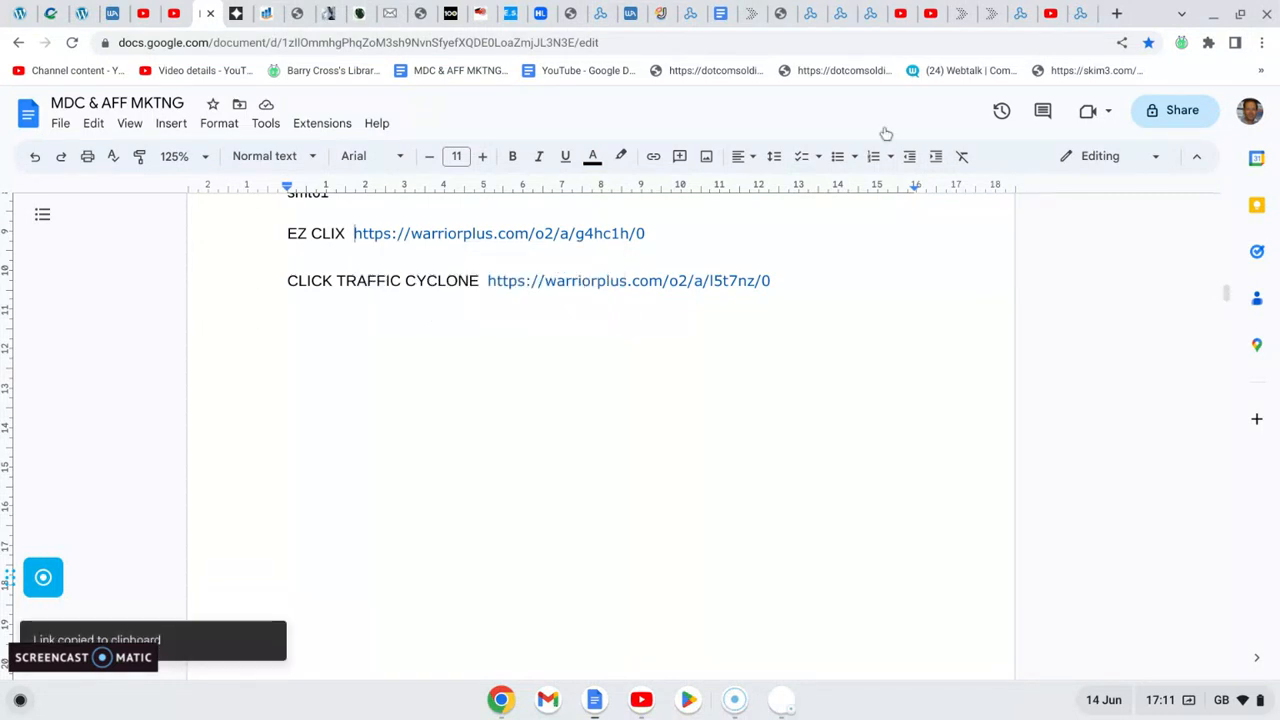
click(869, 17)
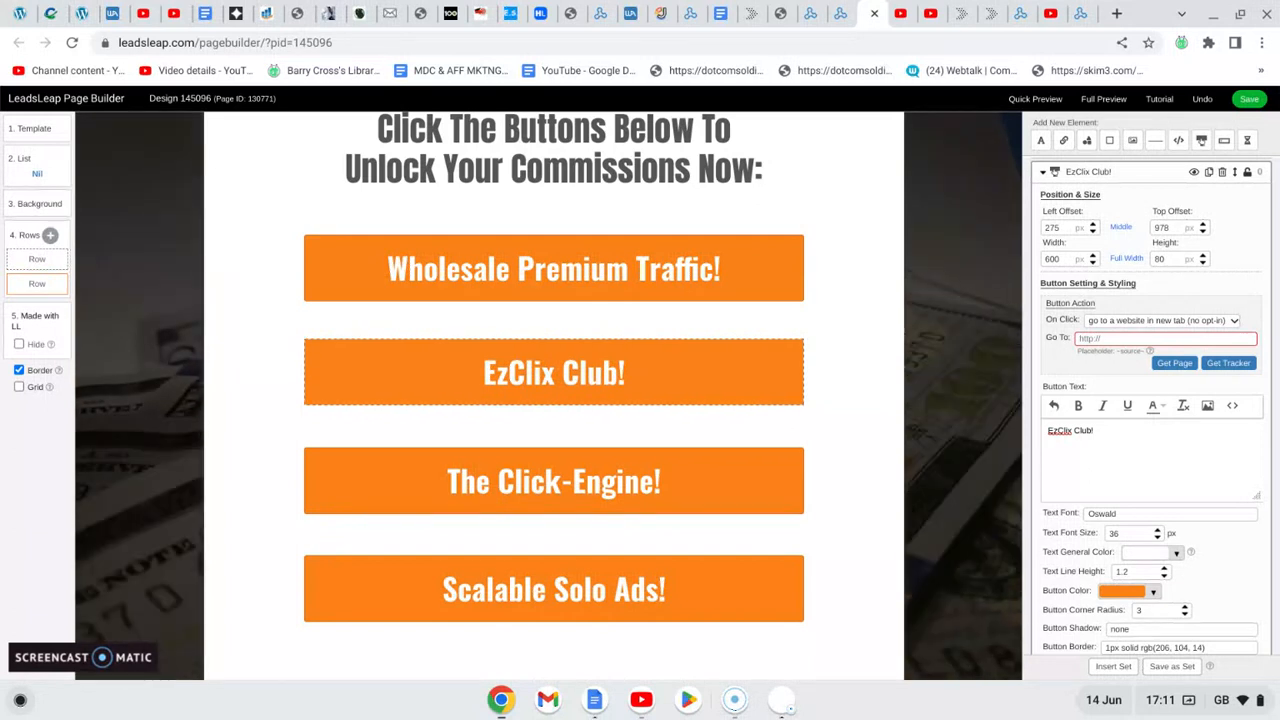
click(1082, 338)
key(ctrl+v)
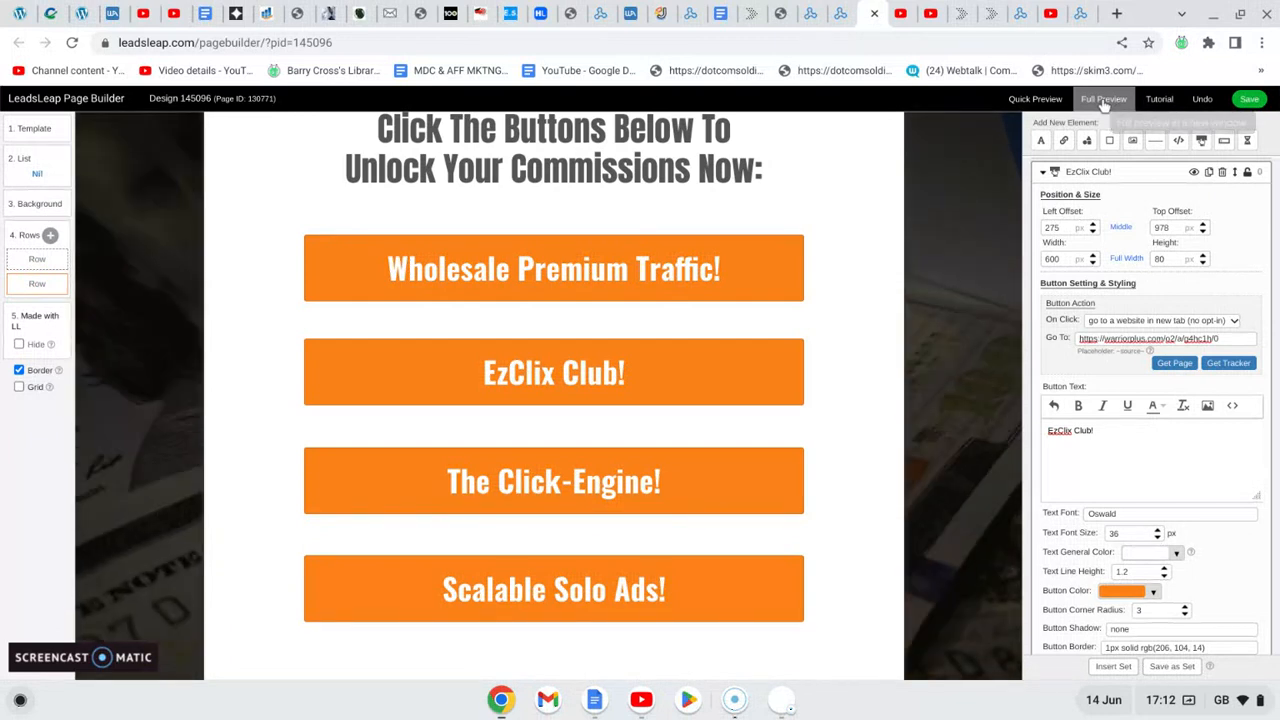
- Review the edited page in full preview down to the offer buttons and save the design
click(1104, 99)
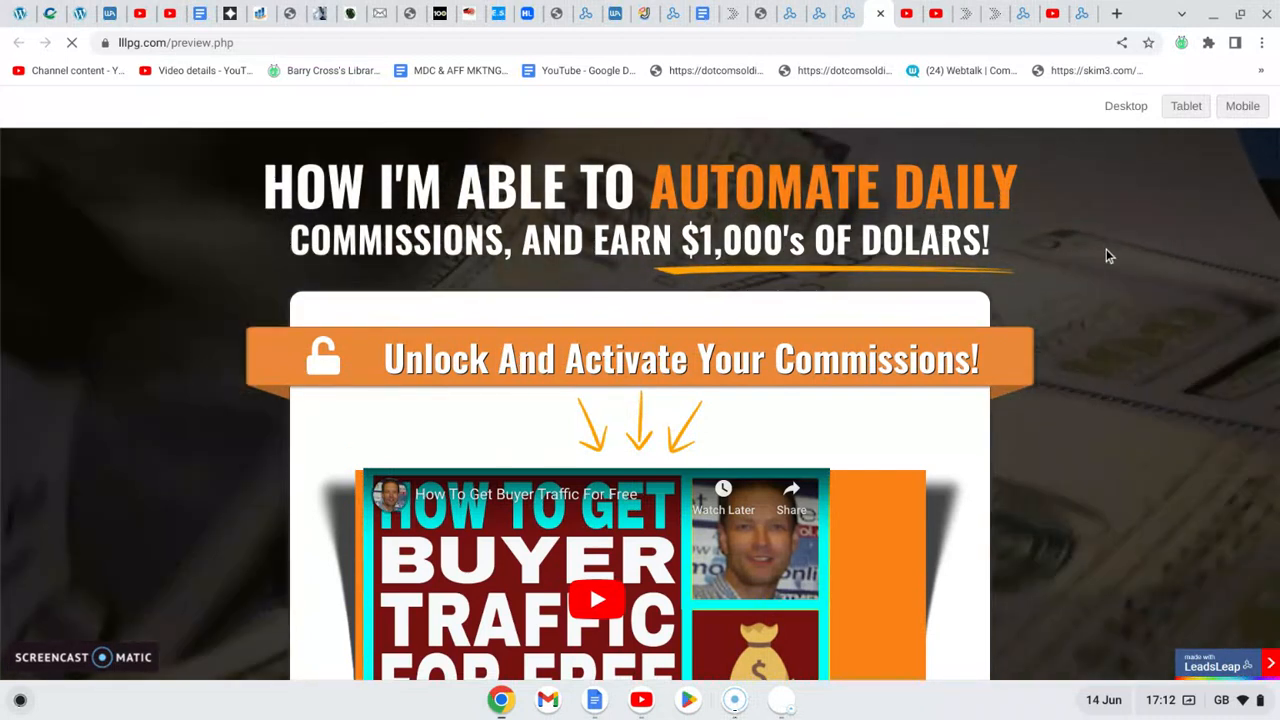
scroll(1108, 256, down, 3)
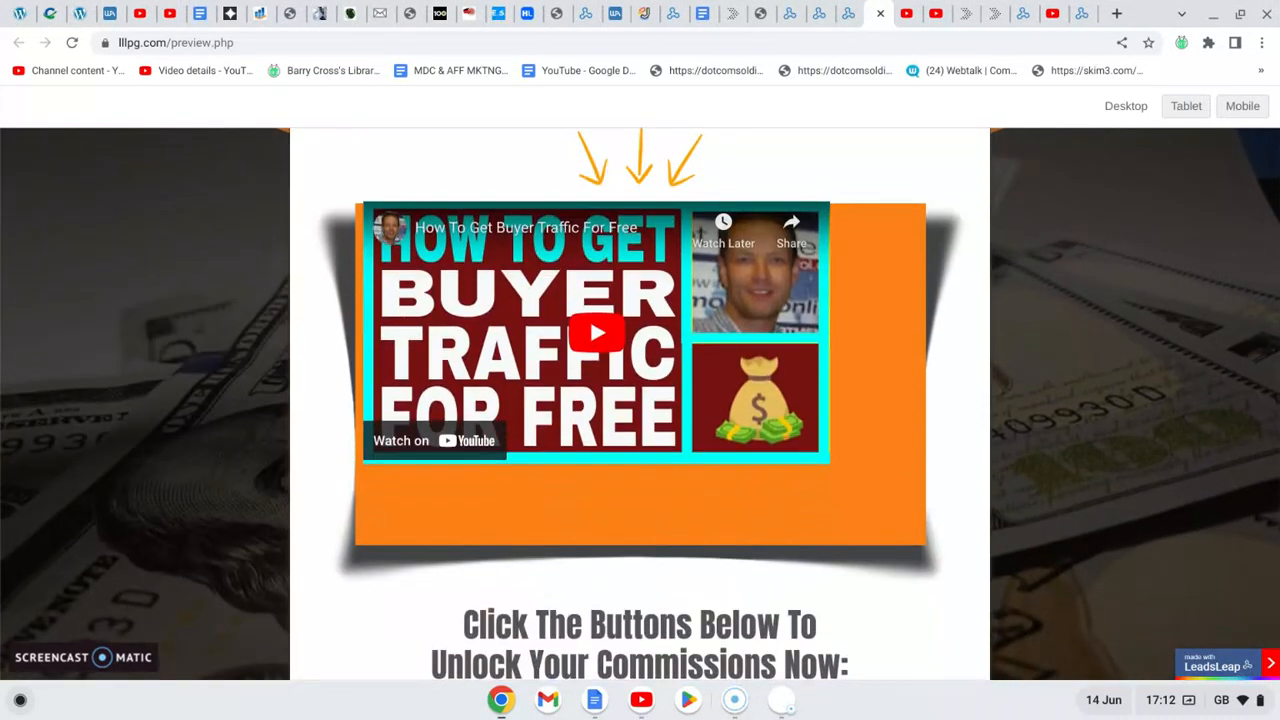
scroll(640, 405, down, 4)
scroll(640, 400, down, 2)
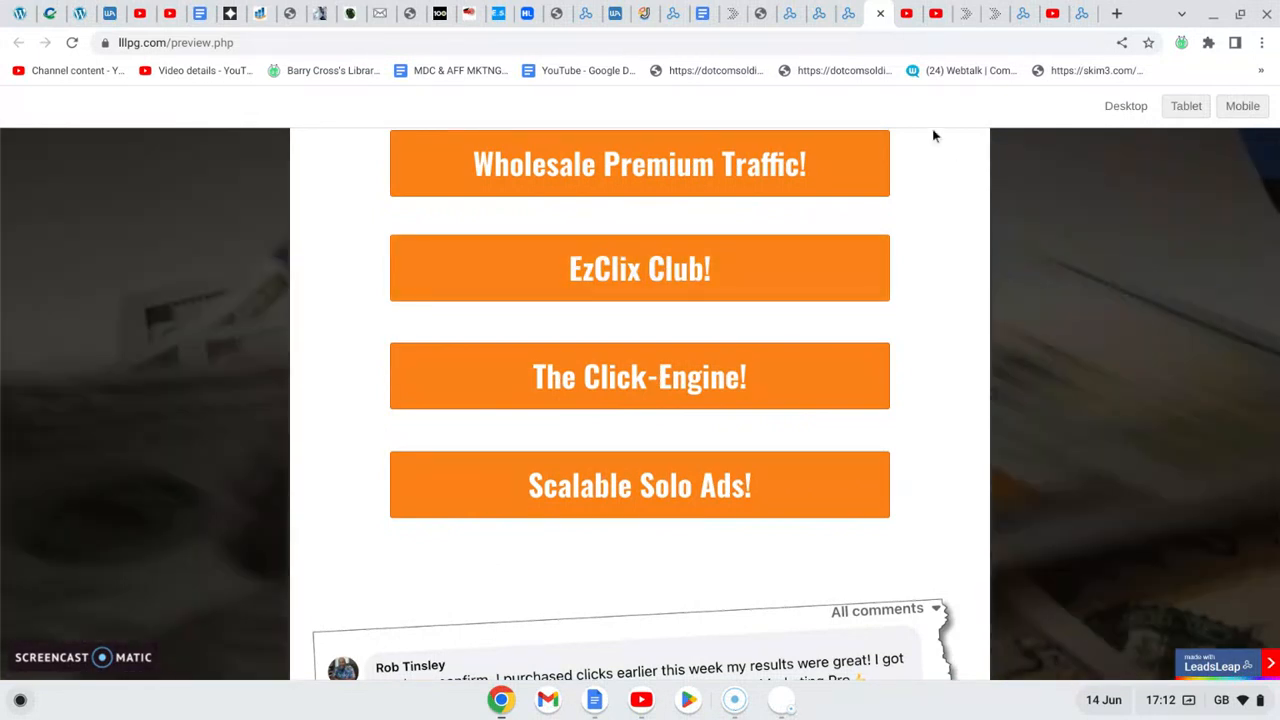
click(880, 16)
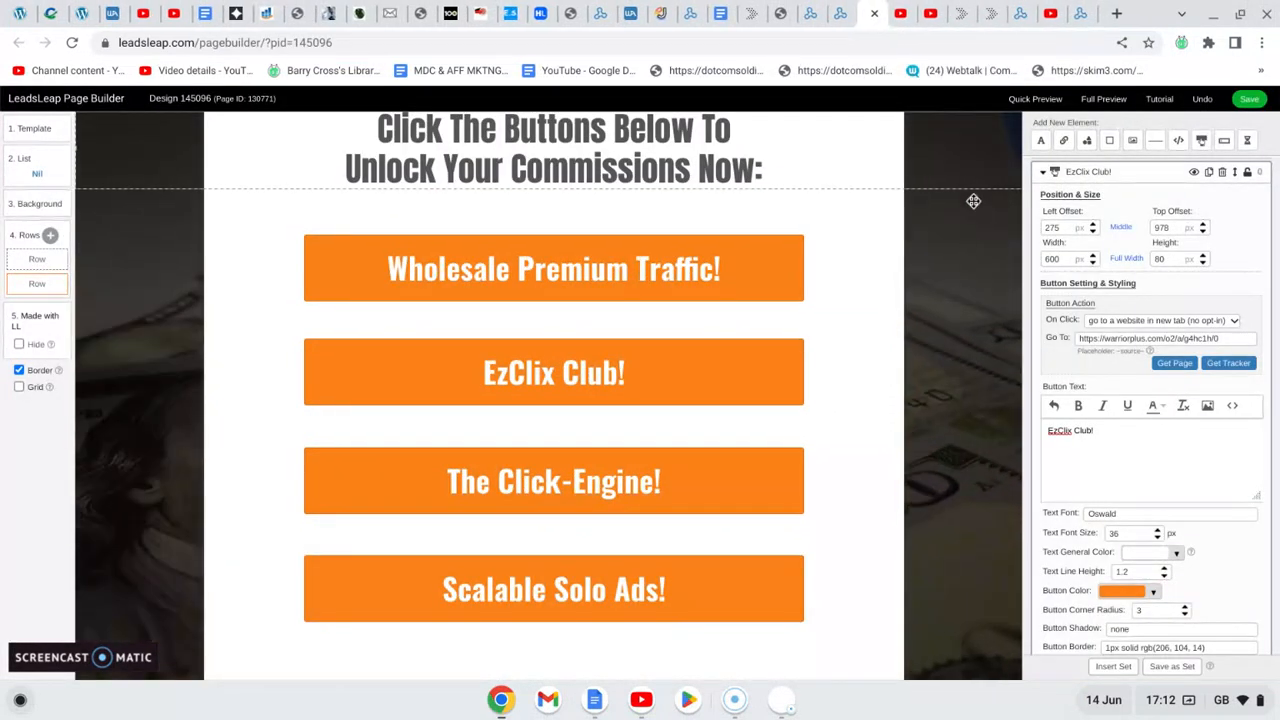
click(1250, 99)
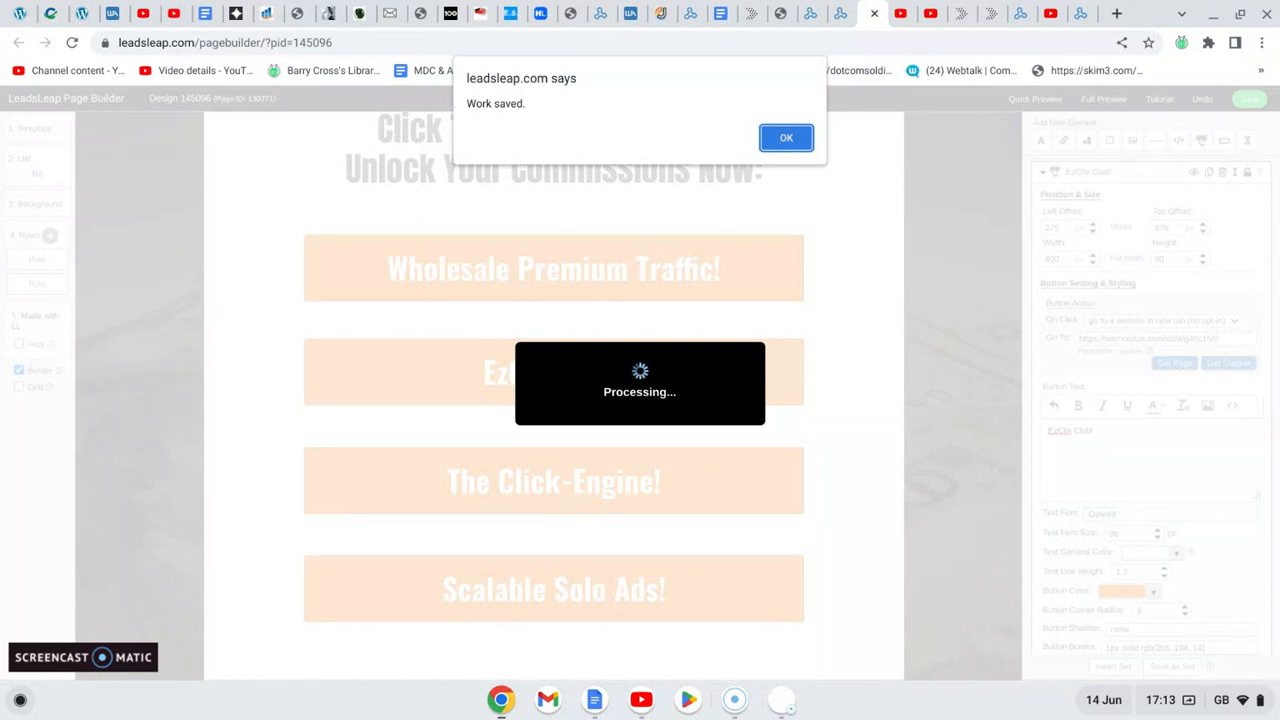
click(786, 137)
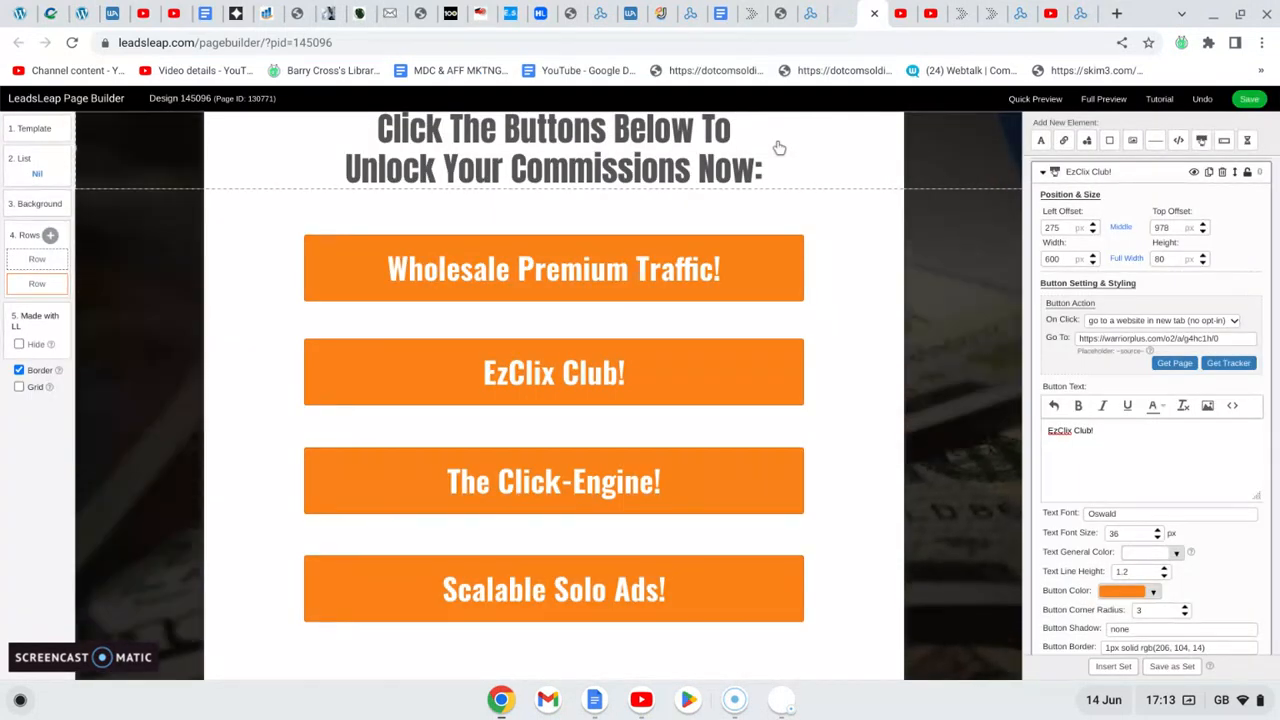
- Open the LeadsLeap training course lead capture page and examine its headline offering the course
click(962, 19)
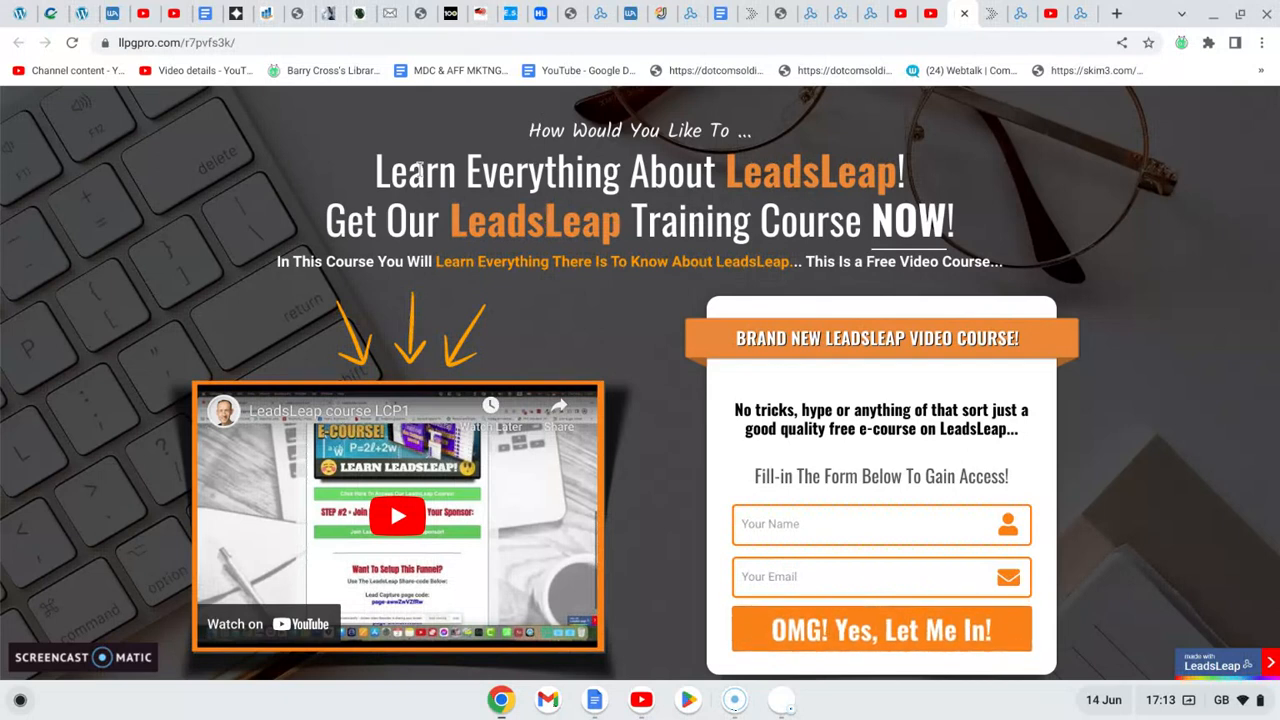
drag(330, 221, 968, 212)
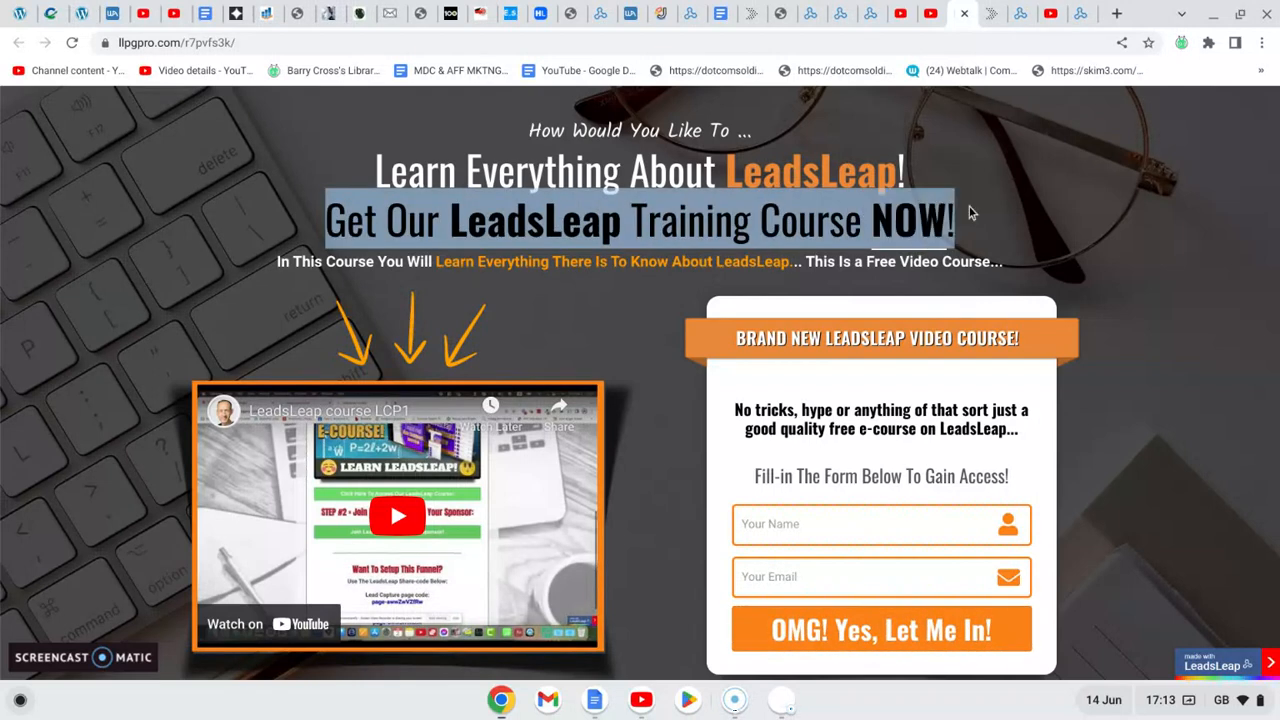
click(1044, 184)
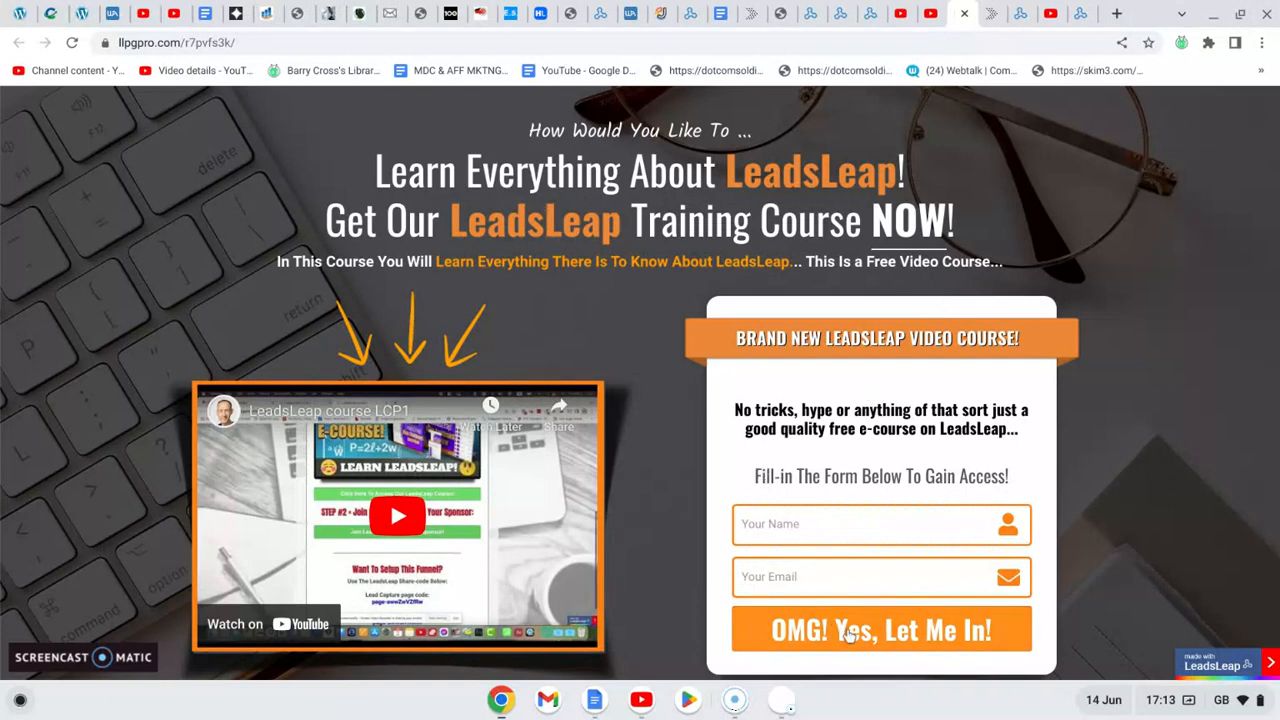
- Review the LeadsLeap course welcome page down to the share codes for the lead capture and thank-you pages
click(987, 20)
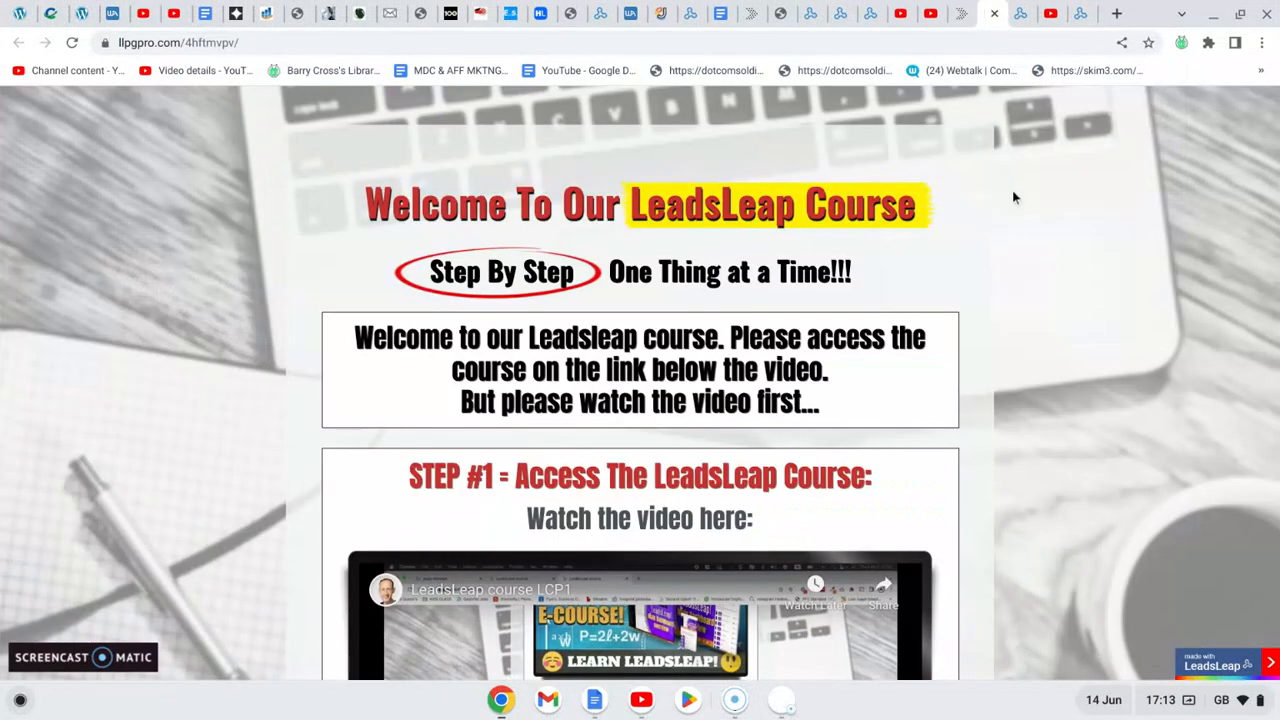
scroll(1012, 198, down, 6)
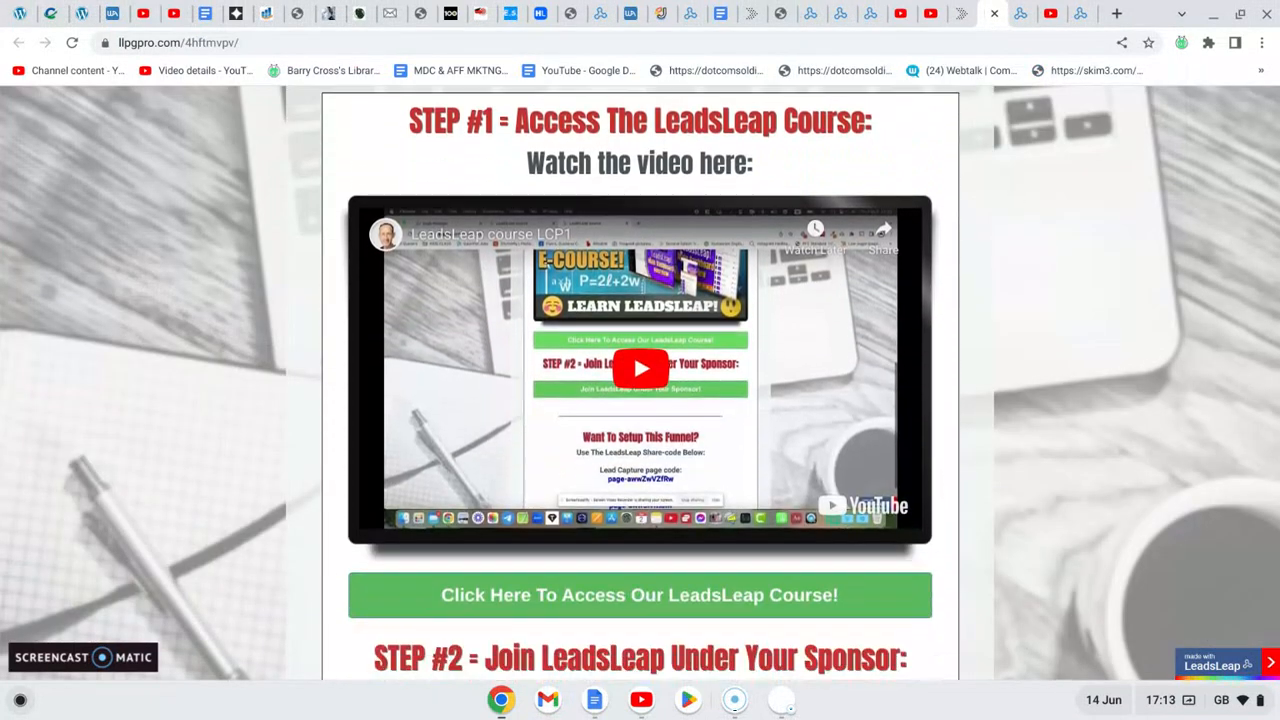
scroll(640, 380, down, 2)
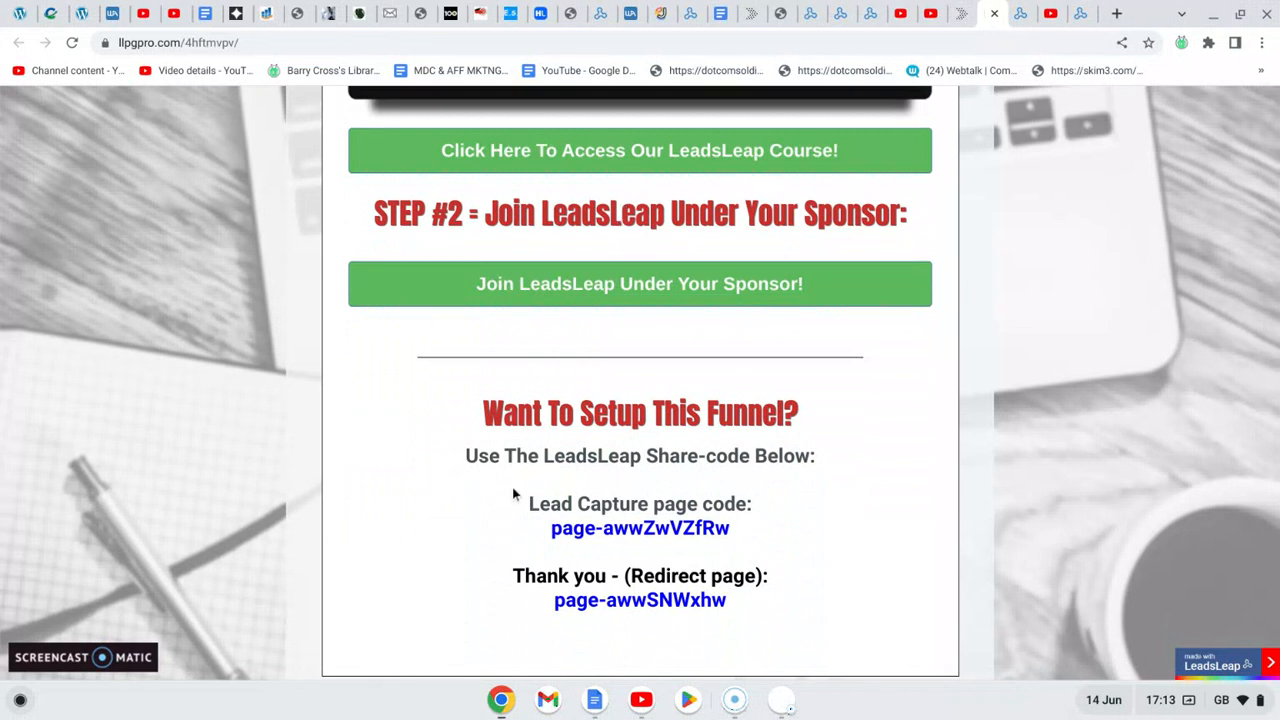
drag(552, 530, 705, 540)
drag(556, 600, 697, 605)
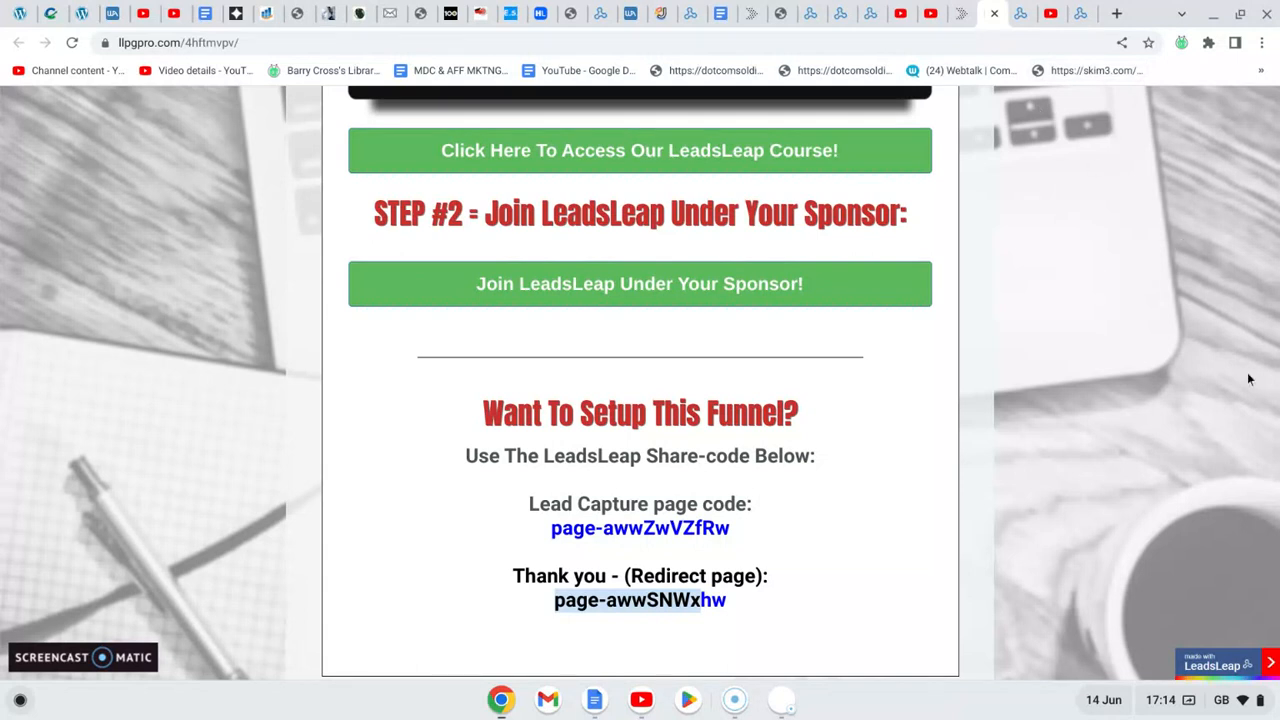
drag(1275, 430, 1275, 87)
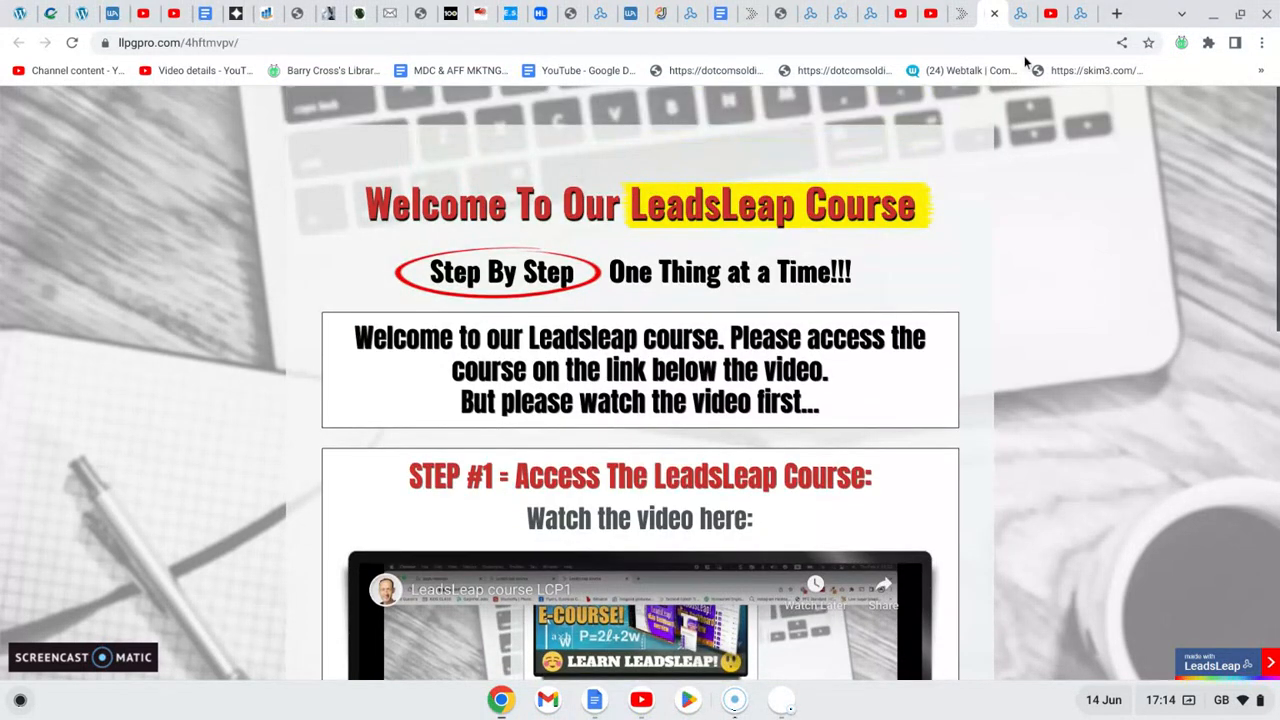
- Examine the free lifetime membership benefits on the LeadsLeap sign-up page and the total earnings in the member dashboard's account statistics
click(1019, 16)
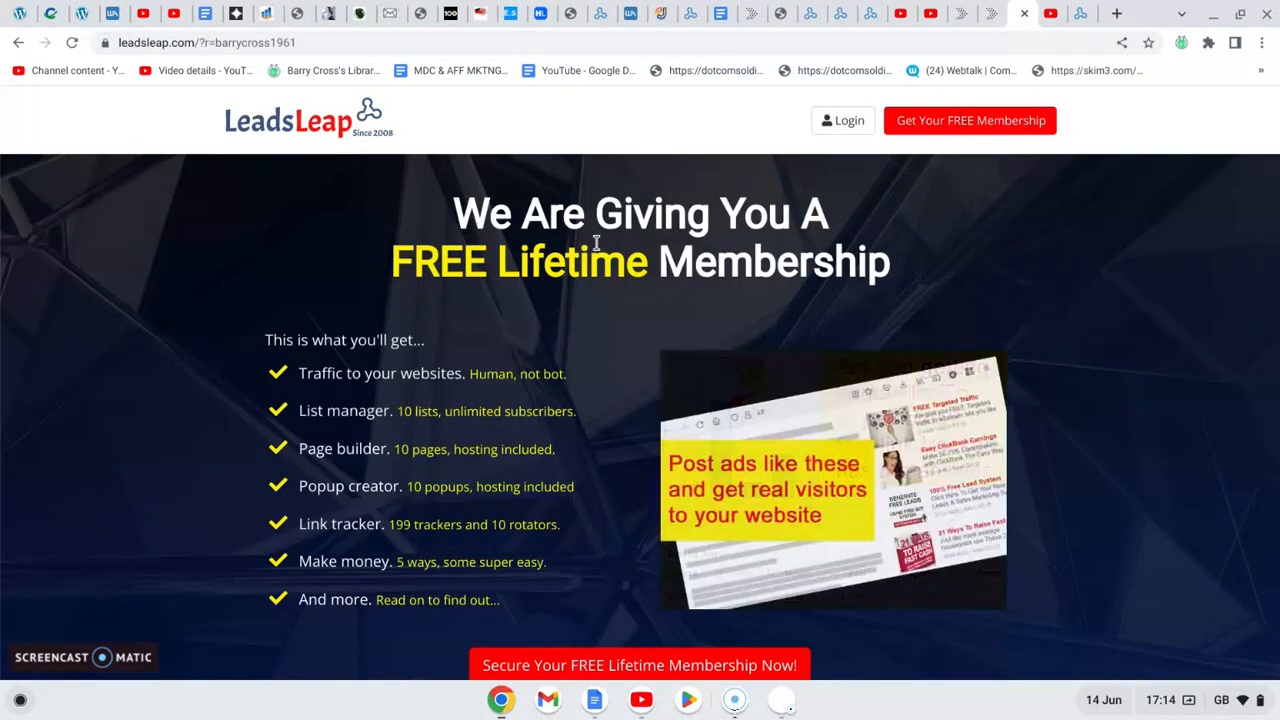
drag(298, 373, 495, 599)
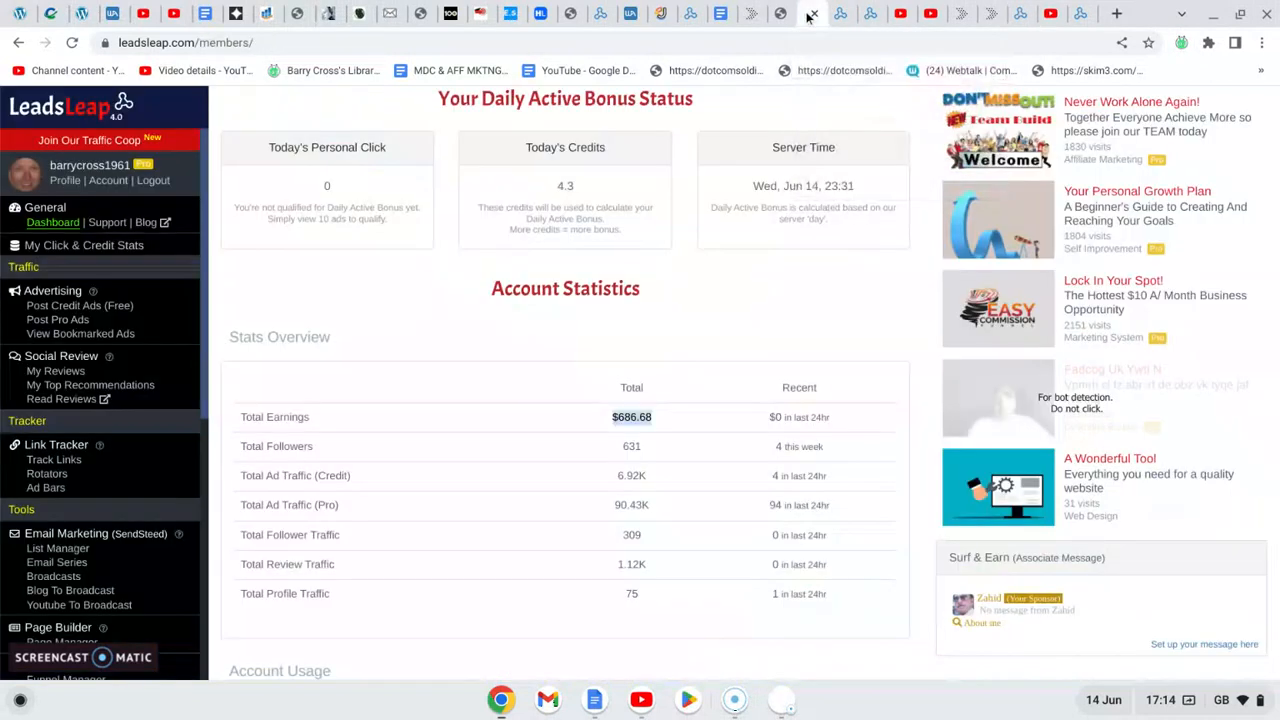
click(810, 14)
click(631, 296)
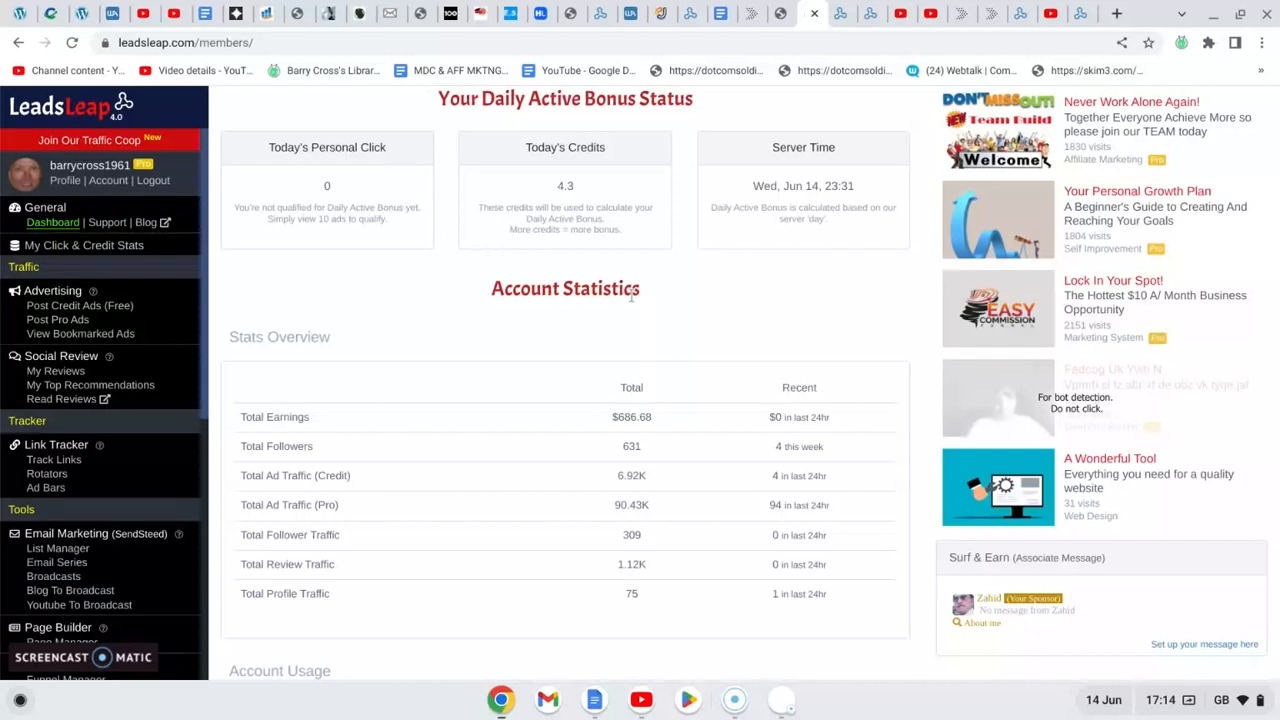
drag(612, 418, 654, 424)
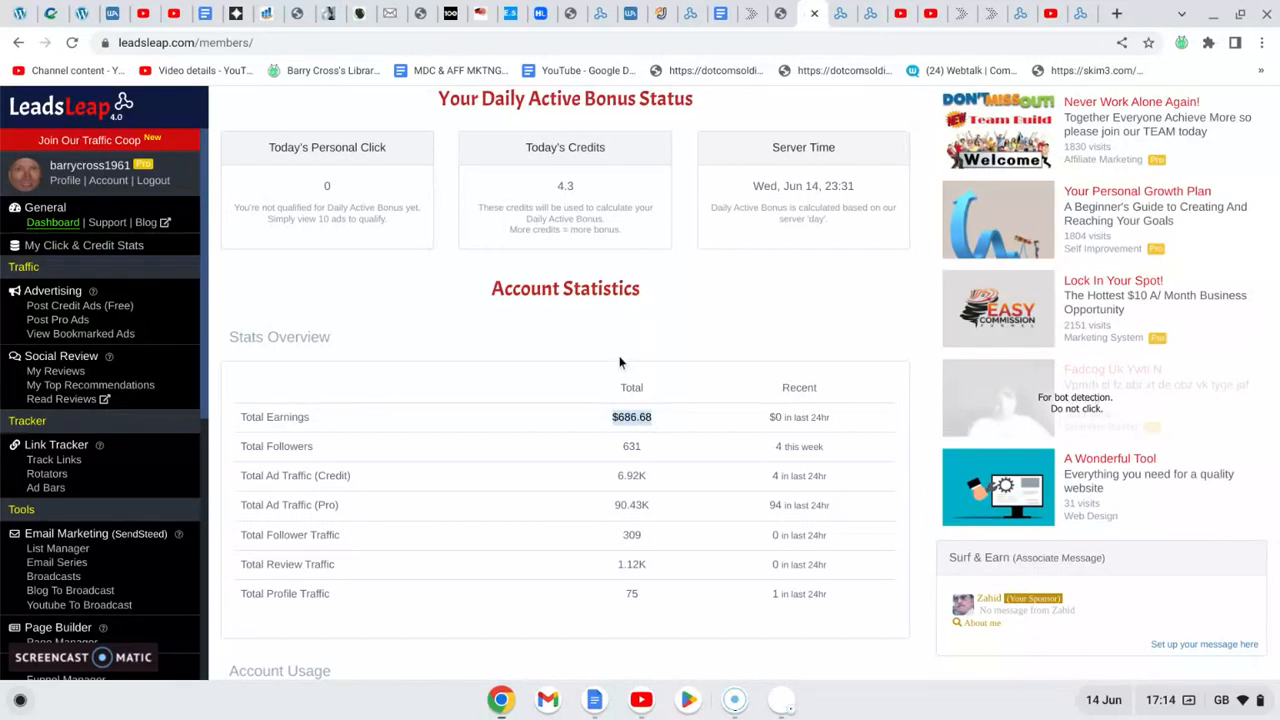